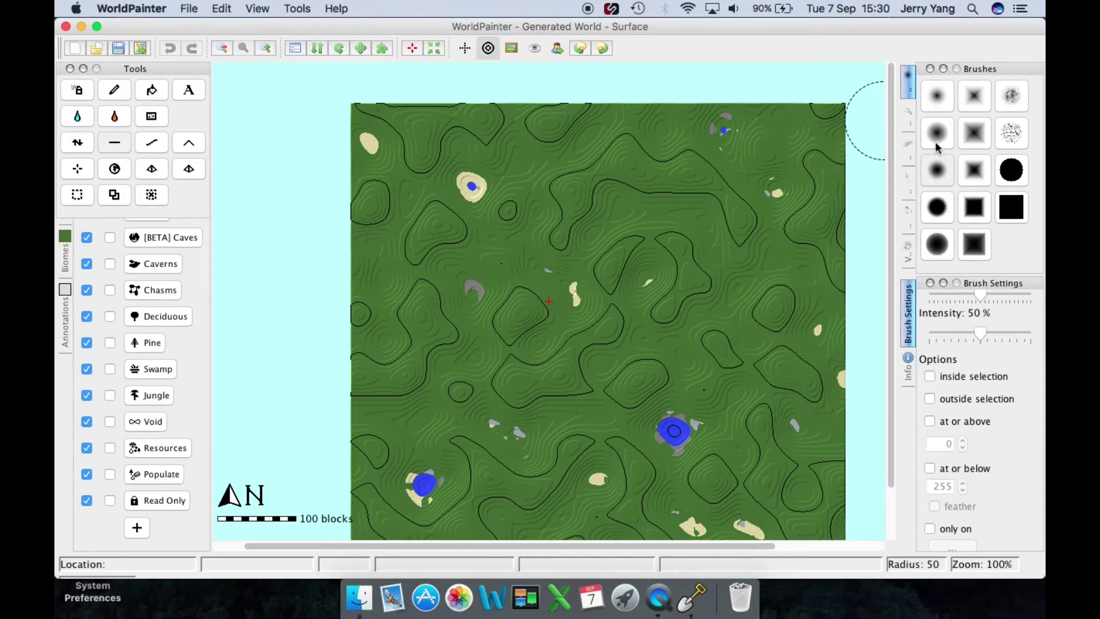
Flatten the map centre with a soft round brush at full strength, then smooth gently near the sand patch at low strength
click(940, 136)
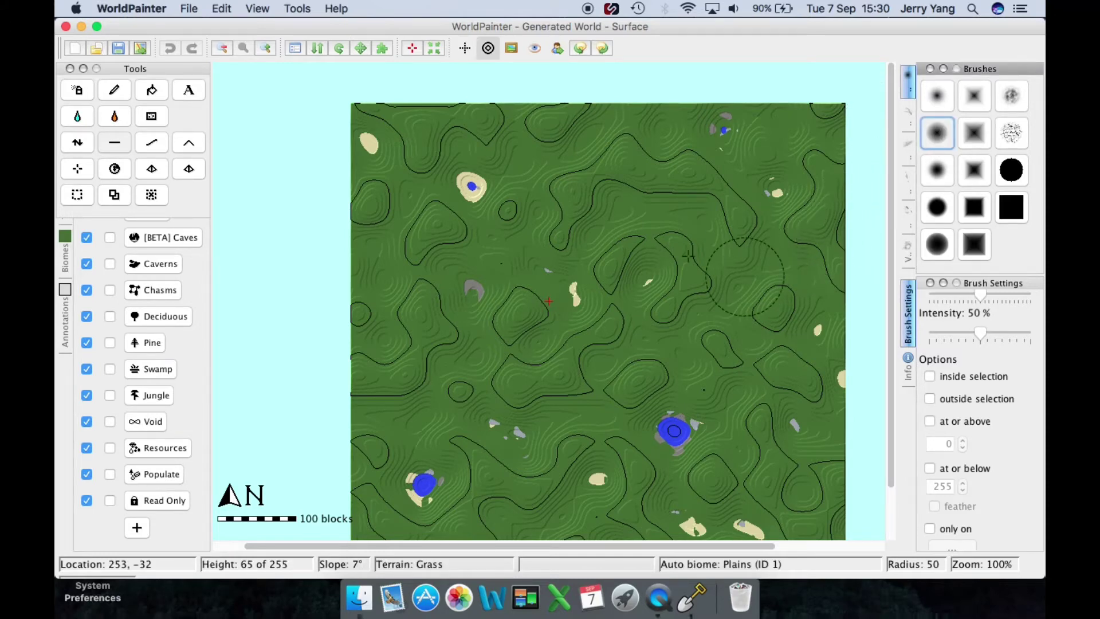
mouse_move(684, 228)
mouse_down()
mouse_move(656, 238)
mouse_move(633, 230)
mouse_move(660, 215)
mouse_move(669, 226)
mouse_move(684, 301)
mouse_move(661, 321)
mouse_move(621, 289)
mouse_move(601, 301)
mouse_move(604, 329)
mouse_move(657, 324)
mouse_move(702, 285)
mouse_move(711, 255)
mouse_move(692, 229)
mouse_move(713, 228)
mouse_move(691, 200)
mouse_move(653, 206)
mouse_move(673, 172)
mouse_move(704, 175)
mouse_move(725, 192)
mouse_move(757, 261)
mouse_move(688, 338)
mouse_move(718, 330)
mouse_move(716, 360)
mouse_move(587, 365)
mouse_up()
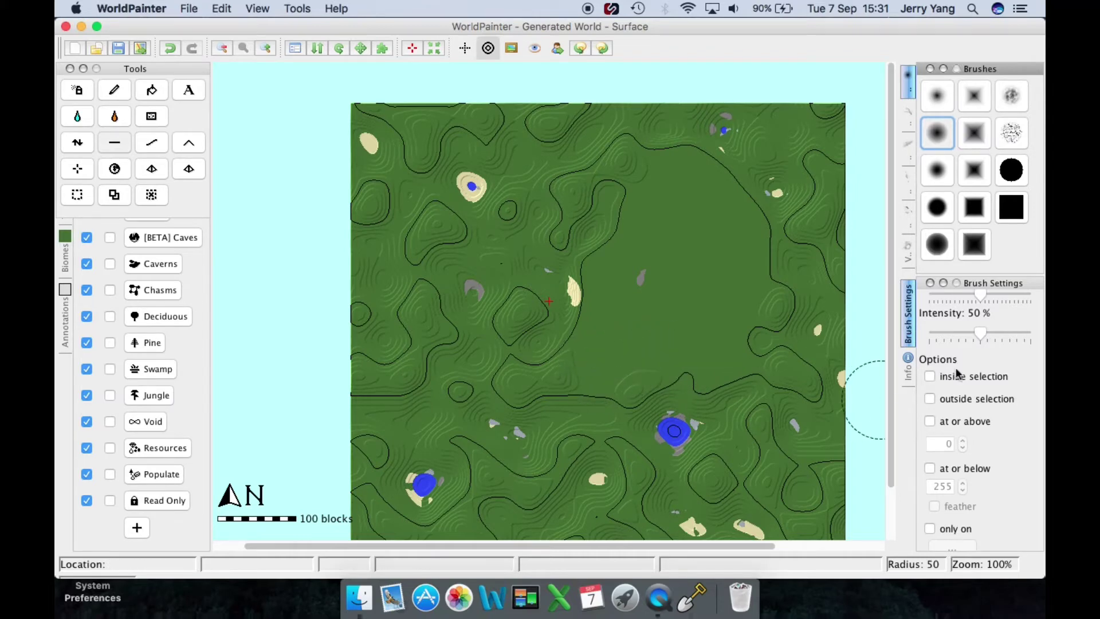
drag(980, 339, 1034, 336)
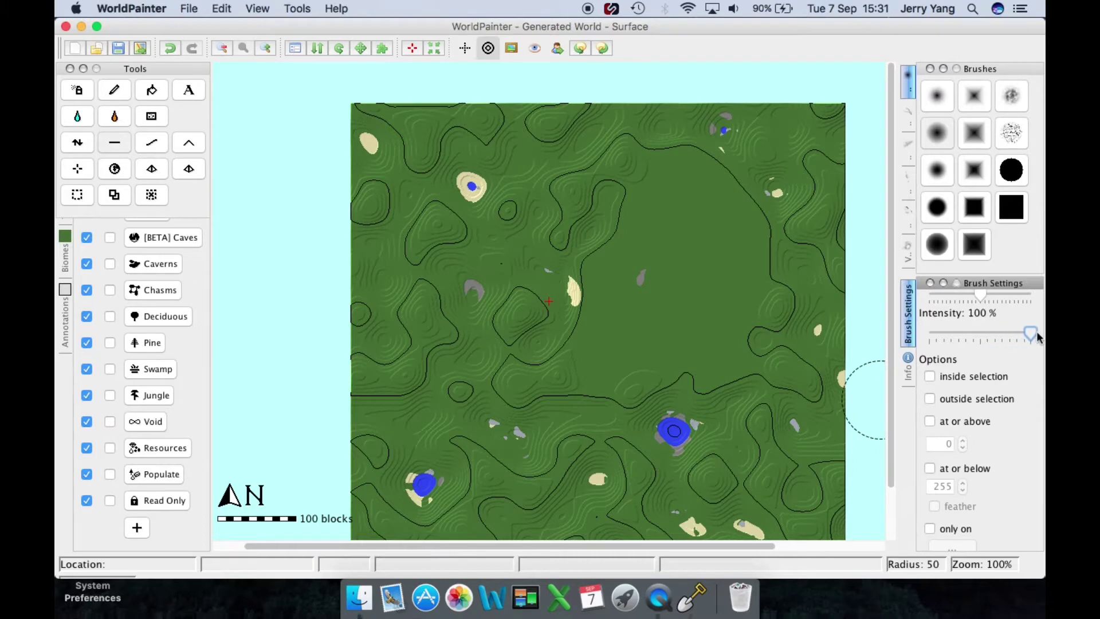
mouse_move(603, 267)
mouse_down()
mouse_move(579, 223)
mouse_move(600, 193)
mouse_move(561, 204)
mouse_move(625, 143)
mouse_move(637, 154)
mouse_move(571, 225)
mouse_move(533, 347)
mouse_up()
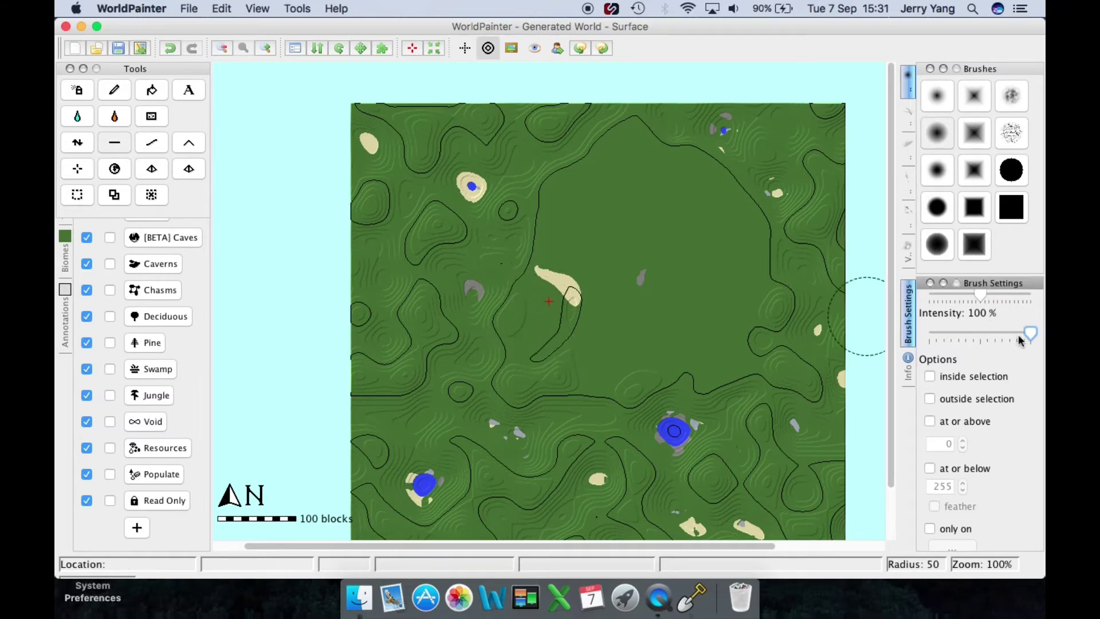
drag(940, 333, 929, 334)
mouse_move(549, 306)
mouse_down()
mouse_move(538, 351)
mouse_move(557, 402)
mouse_move(576, 411)
mouse_move(658, 407)
mouse_move(688, 391)
mouse_move(756, 400)
mouse_move(647, 452)
mouse_up()
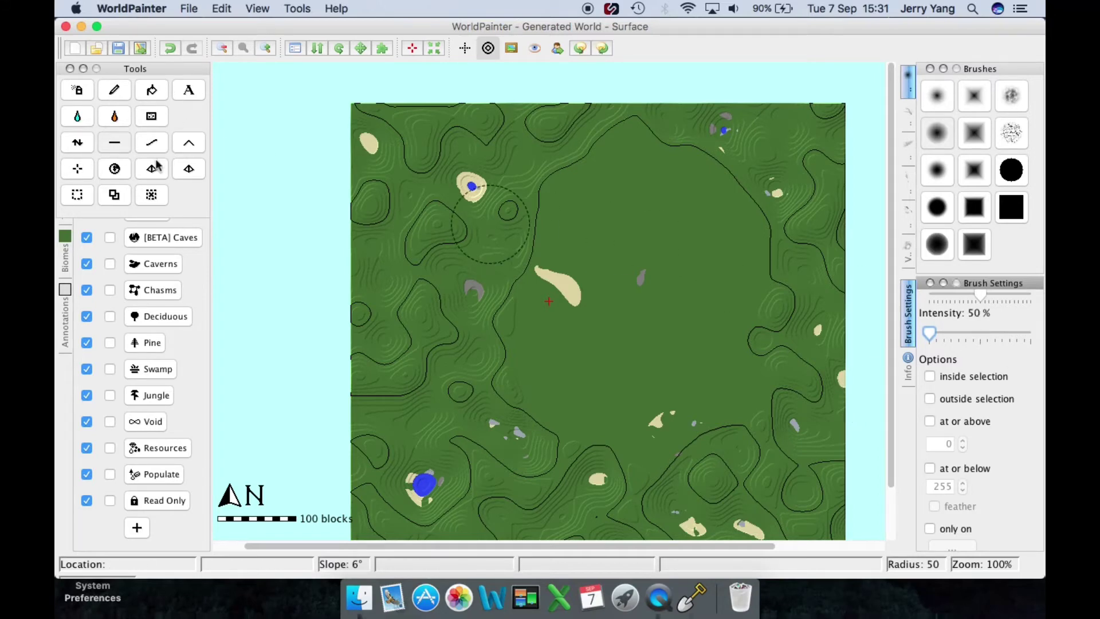
Build a round hill above the map centre with the Raise Mountain tool
click(82, 143)
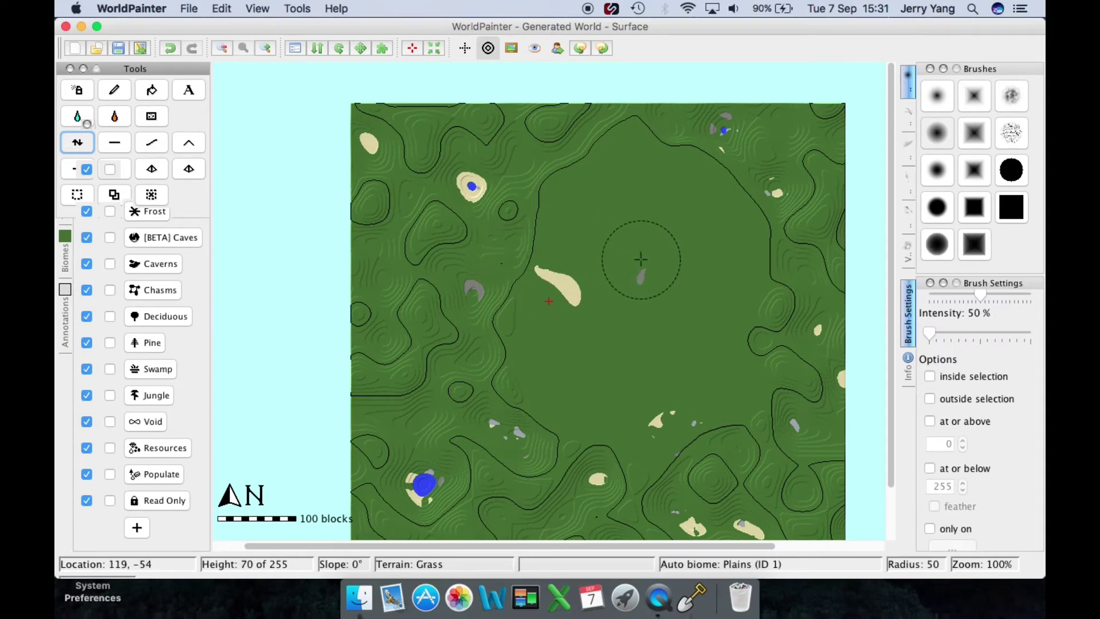
drag(640, 260, 641, 260)
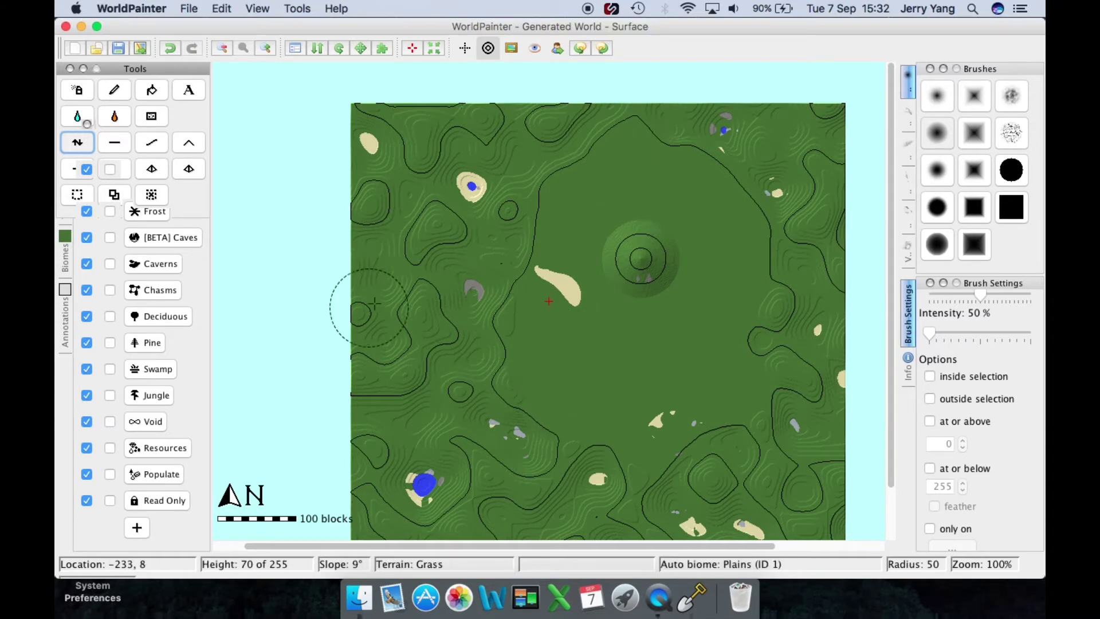
click(258, 9)
mouse_move(297, 8)
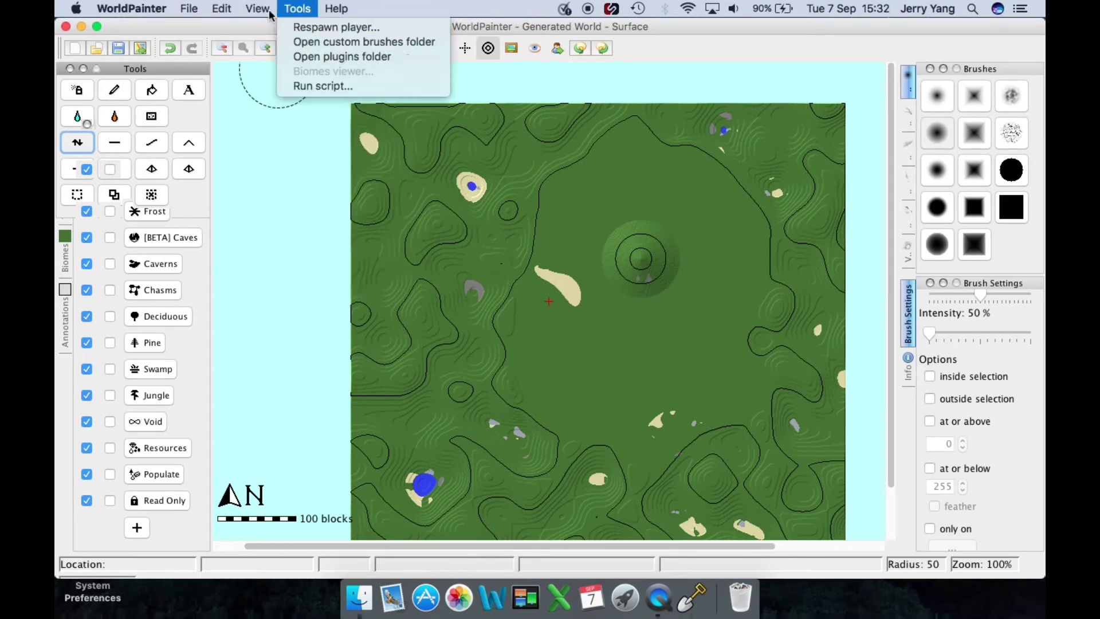
mouse_move(258, 8)
click(306, 261)
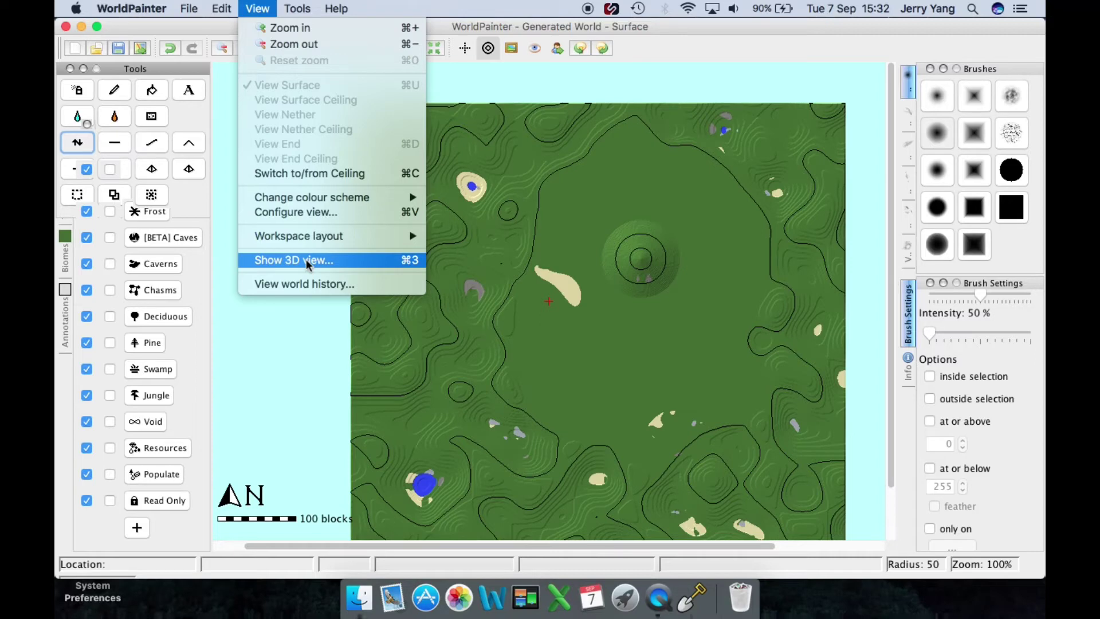
click(266, 364)
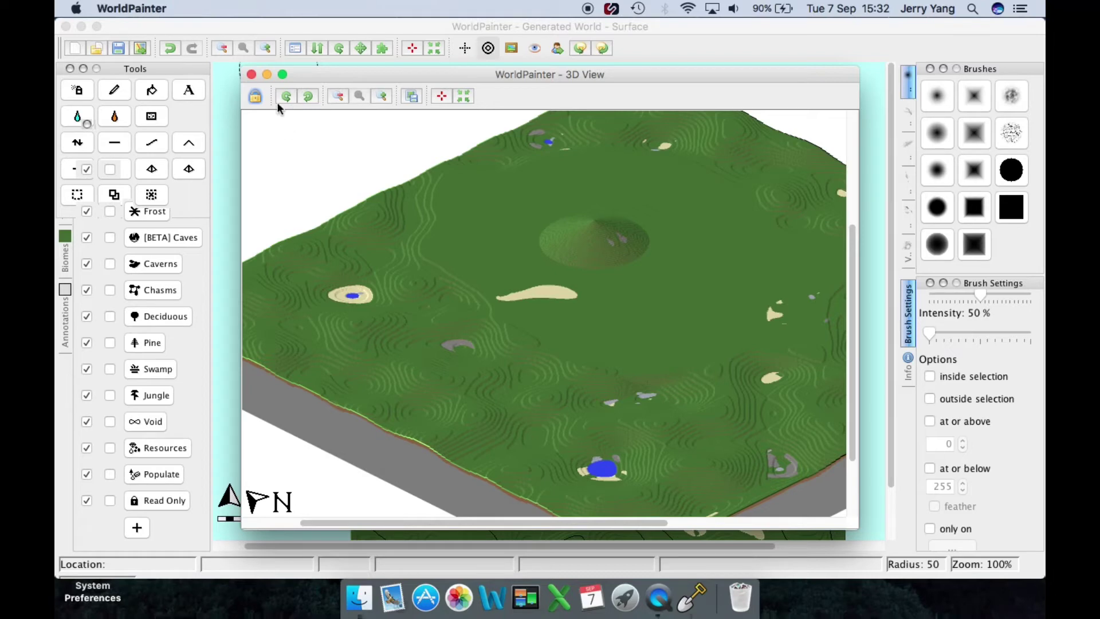
click(309, 97)
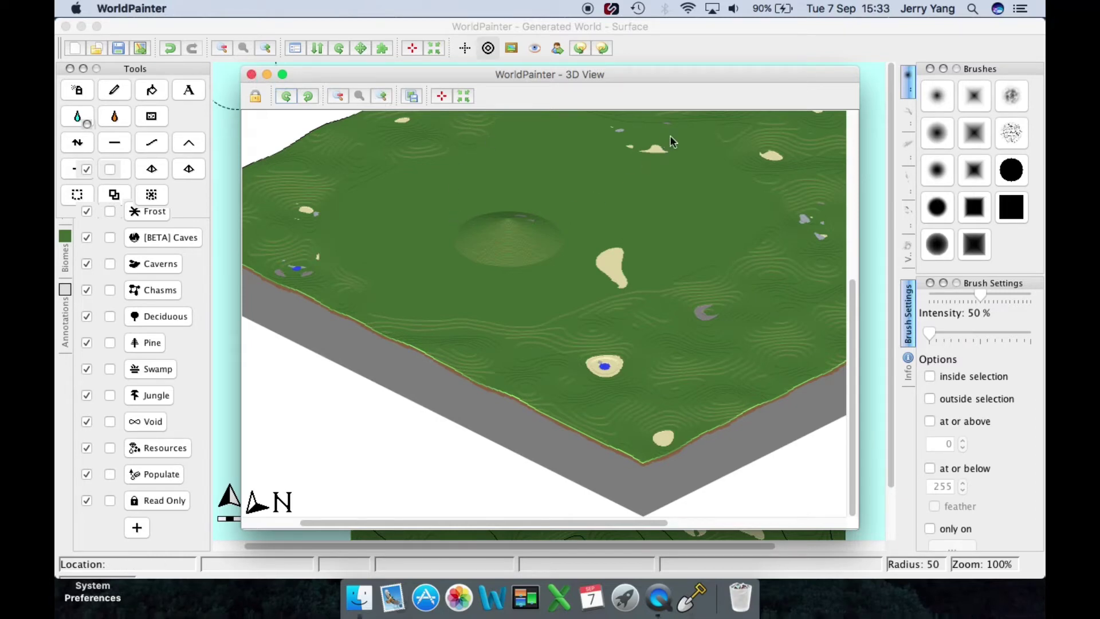
scroll(458, 518, down, 5)
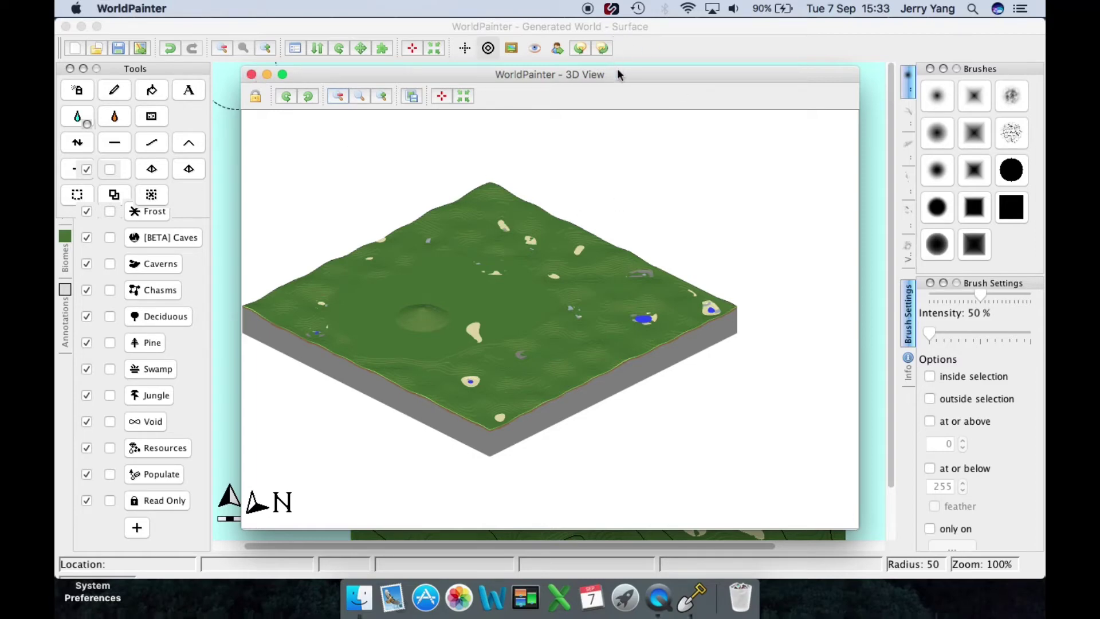
click(253, 74)
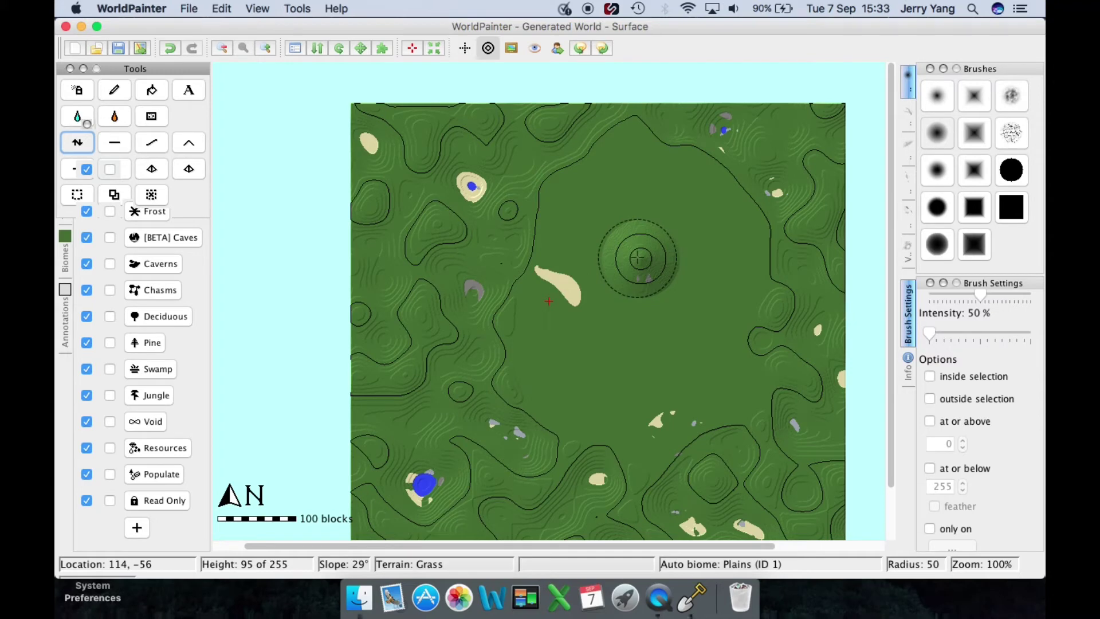
Choose the Smooth tool with brush intensity set to 93%
click(152, 145)
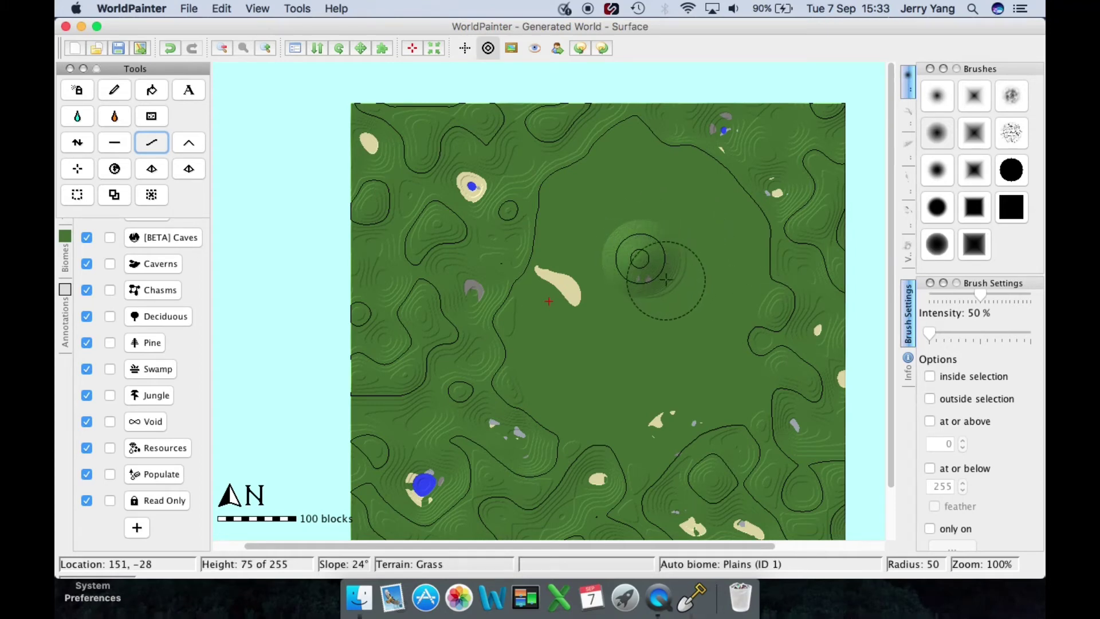
click(1027, 338)
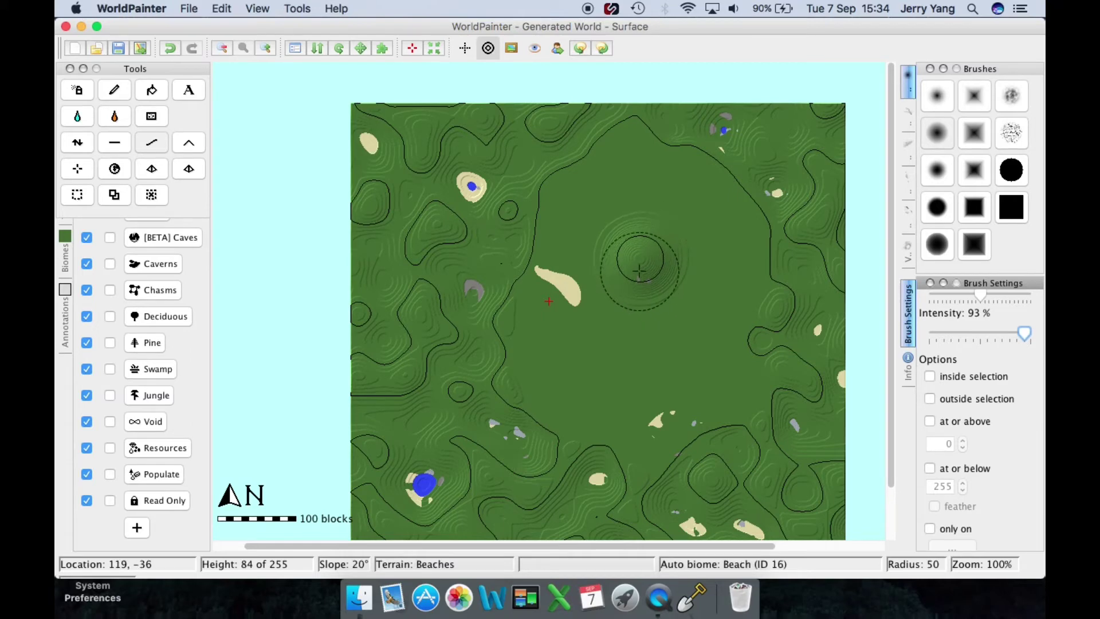
Choose a branching canyon brush shape and rotate it one way, then back
click(907, 121)
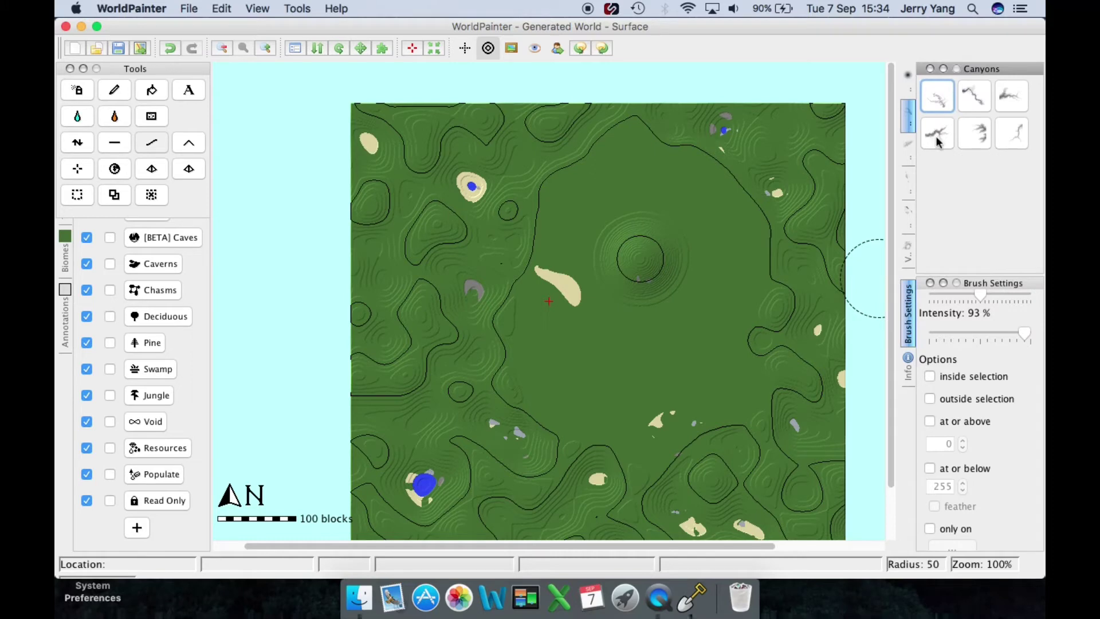
click(982, 140)
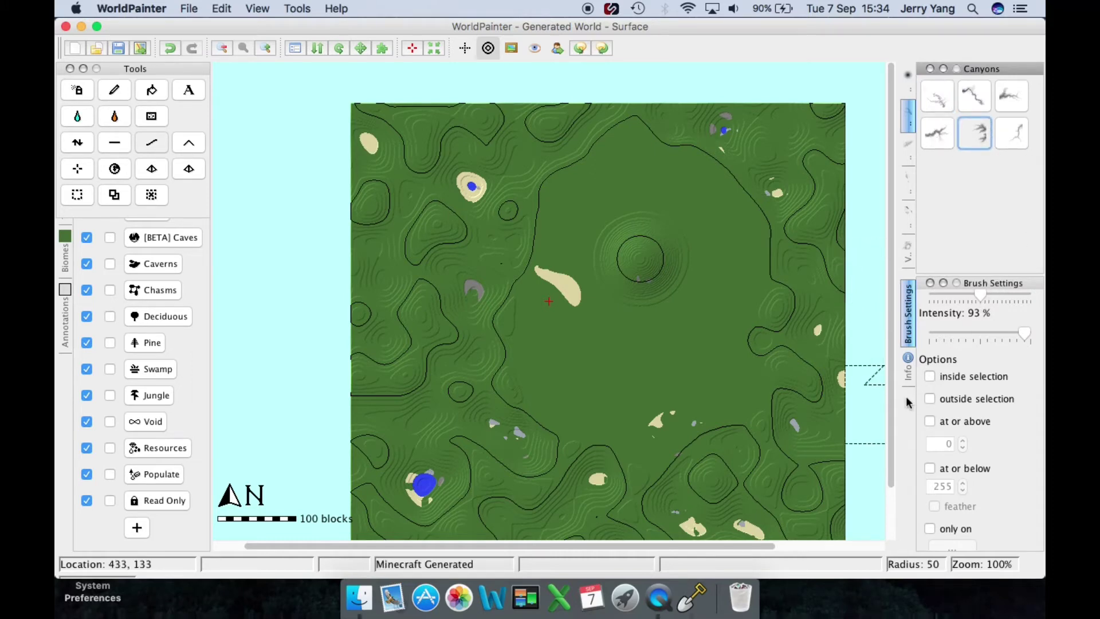
click(979, 292)
drag(1016, 296, 1033, 302)
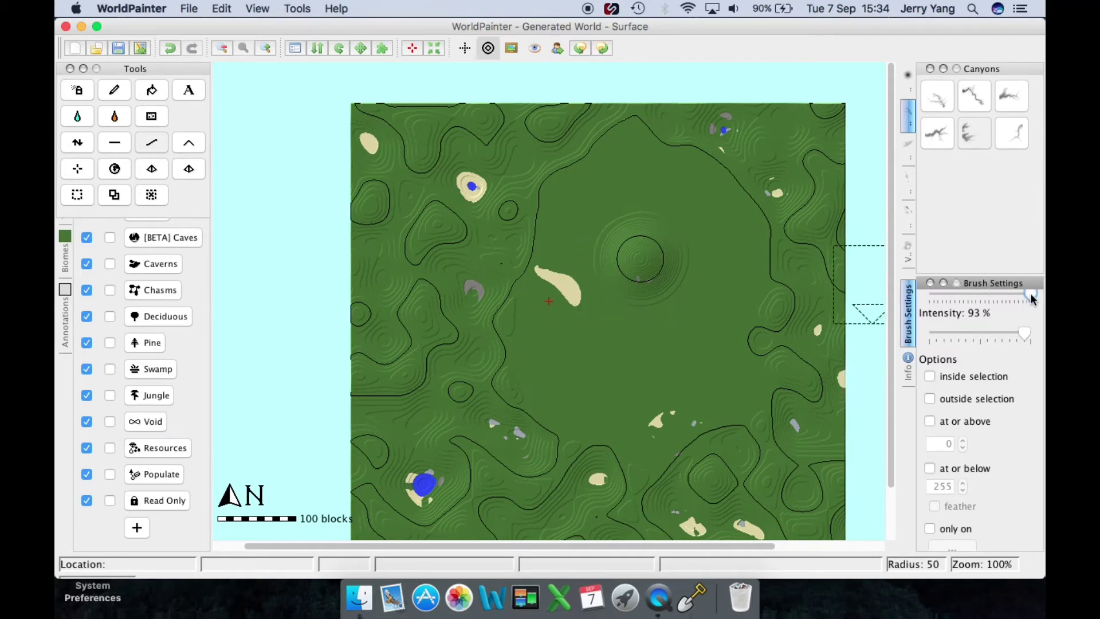
click(950, 299)
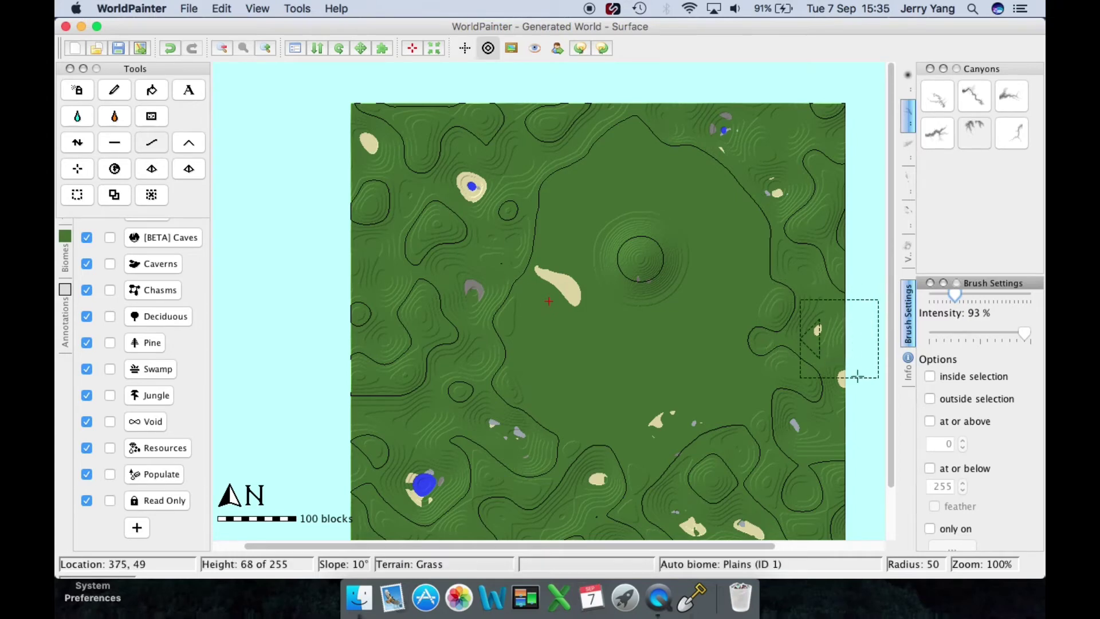
Drop the minimum height limit and keep painting limited to at or below 255
click(931, 423)
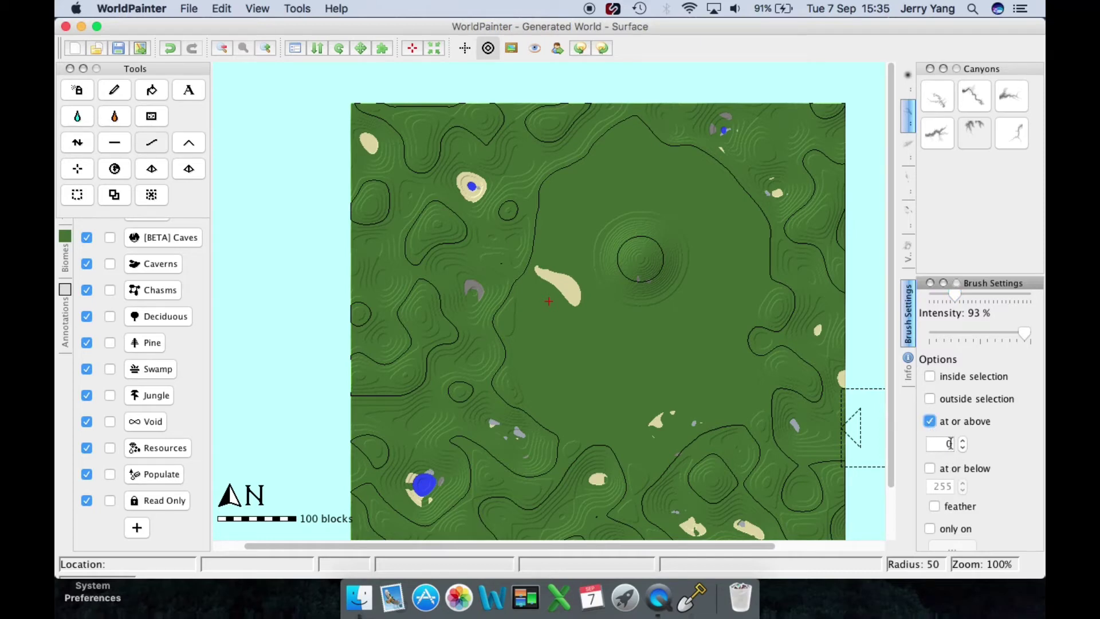
click(947, 444)
text(9)
key(BackSpace)
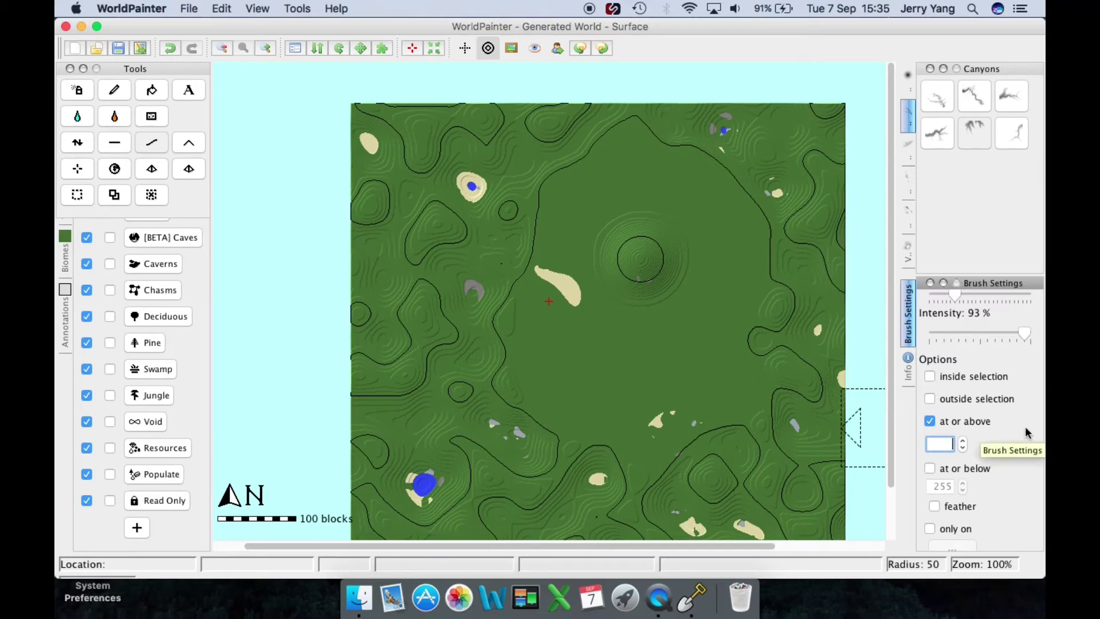
click(930, 469)
click(930, 422)
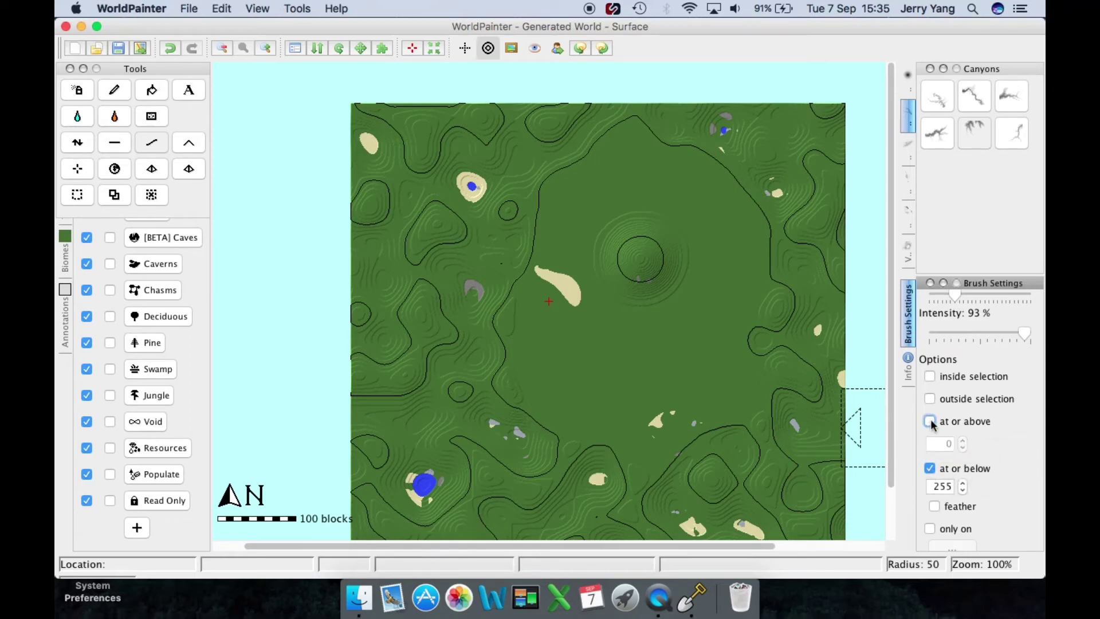
click(940, 486)
double_click(946, 486)
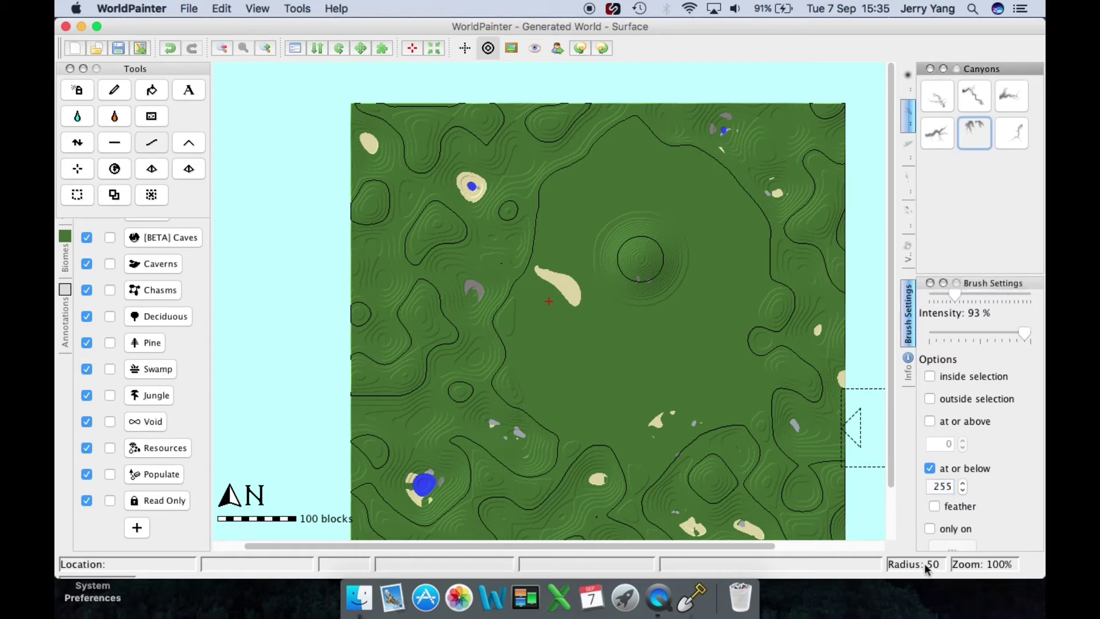
Enable 'only on' and browse the surface choices without picking one
click(943, 69)
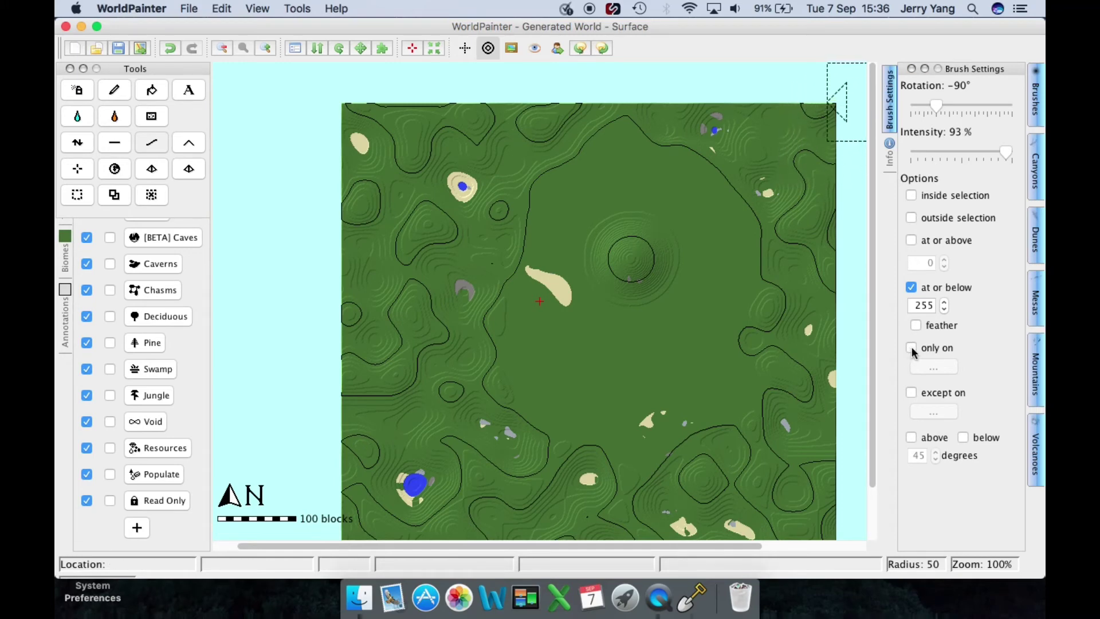
click(911, 348)
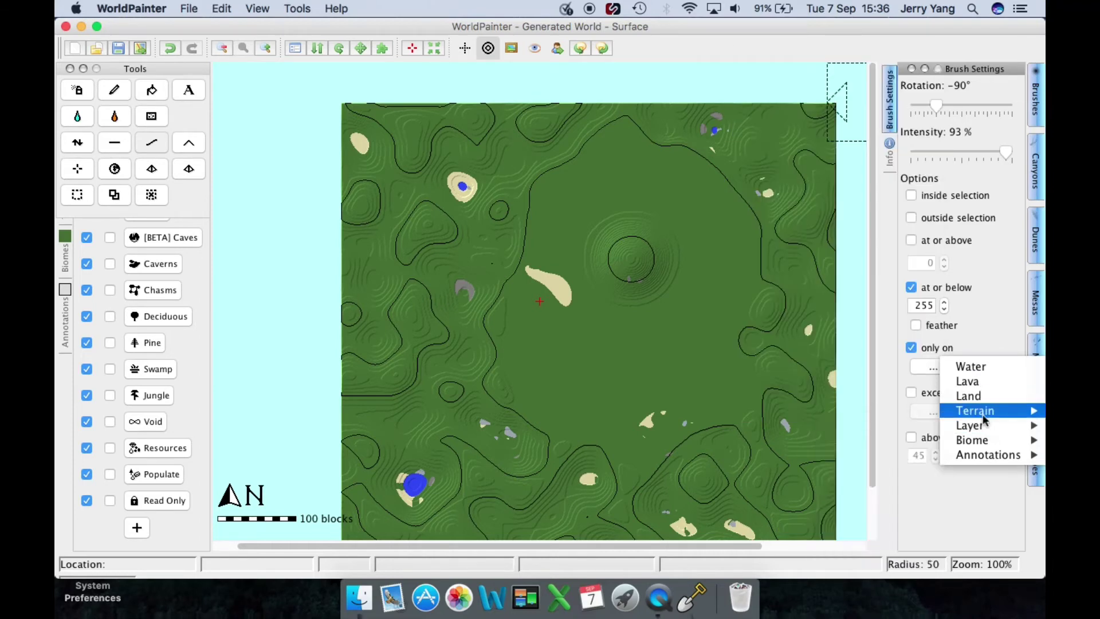
mouse_move(985, 443)
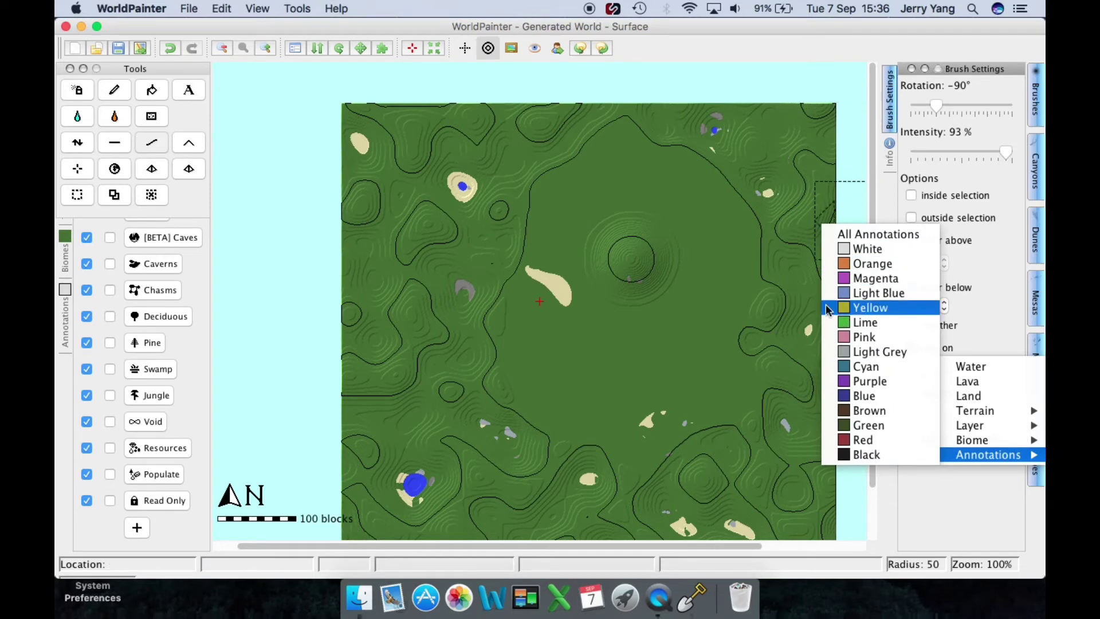
click(850, 135)
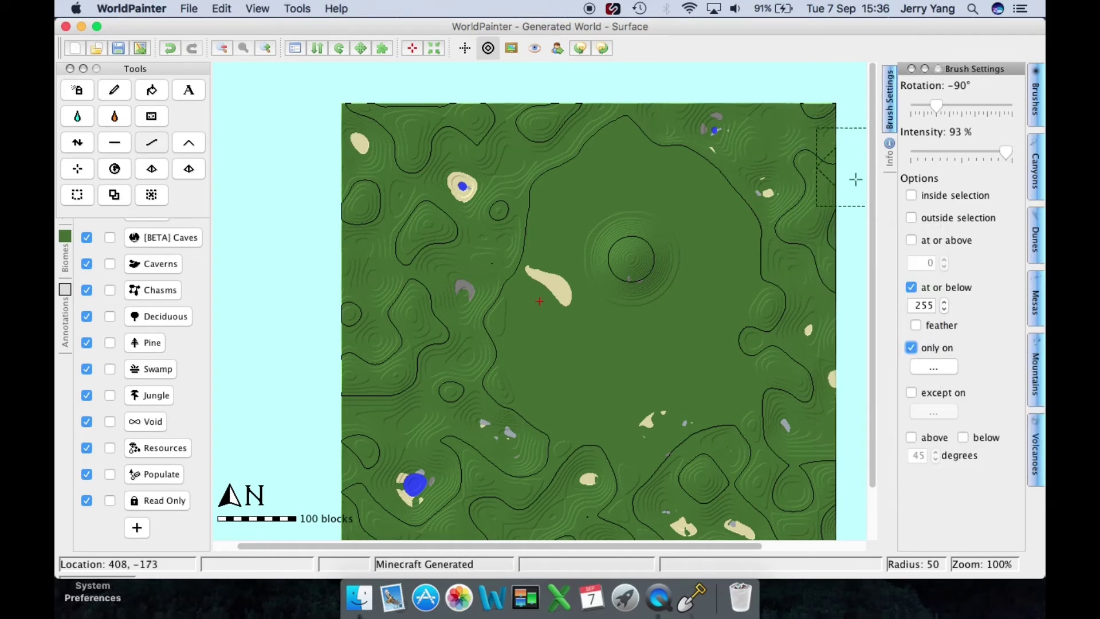
Clear the 'only on' and 'at or below' limits, briefly try a 45° slope limit, then remove it
click(912, 348)
click(912, 287)
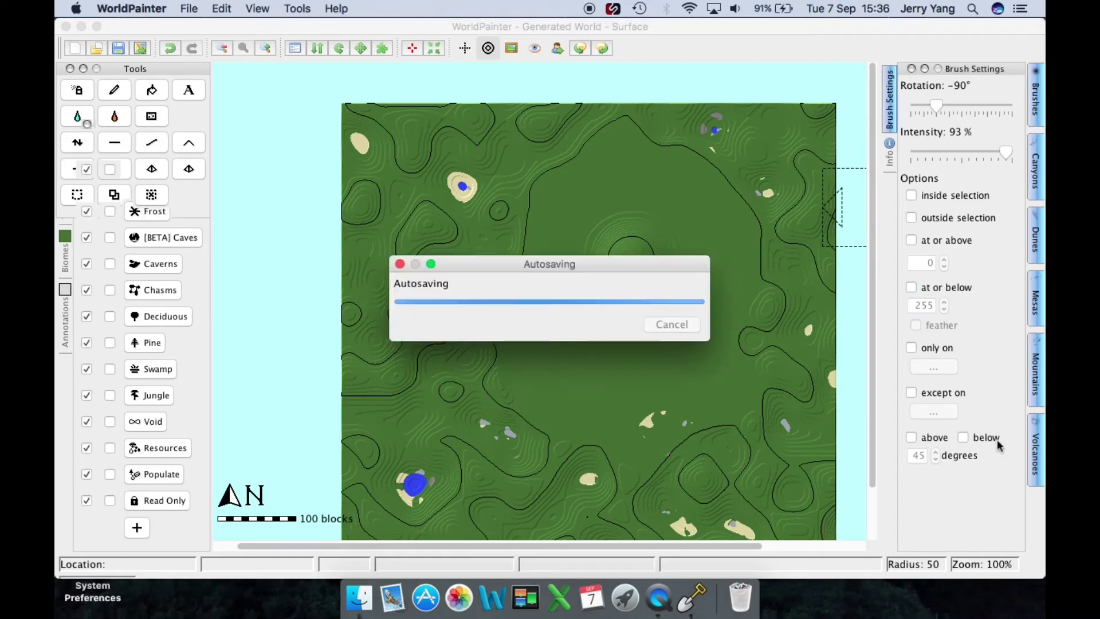
click(912, 439)
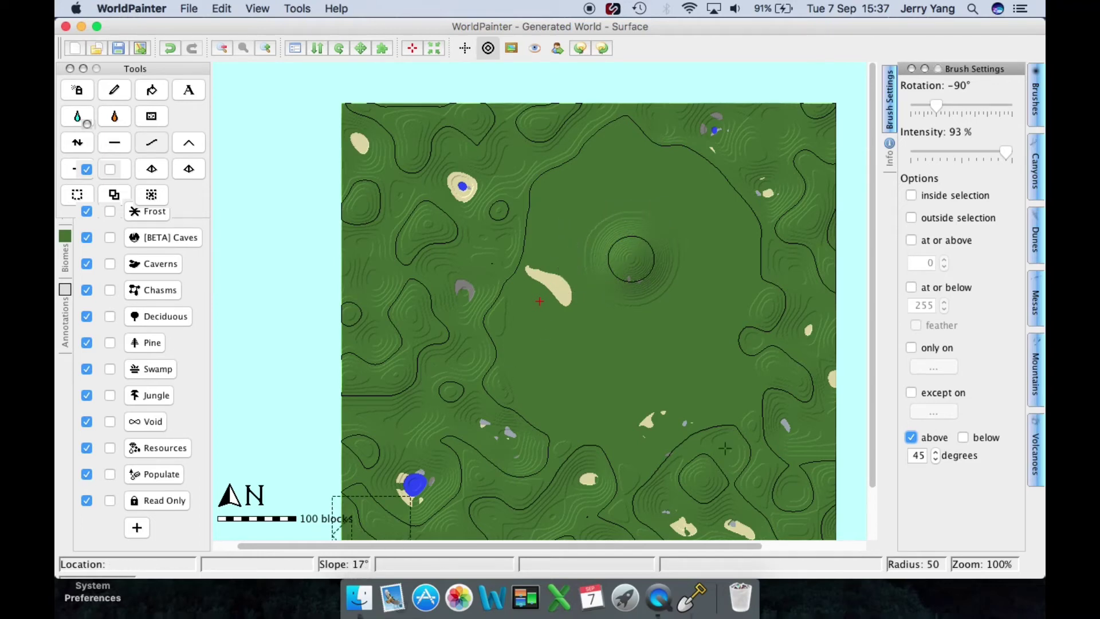
double_click(920, 455)
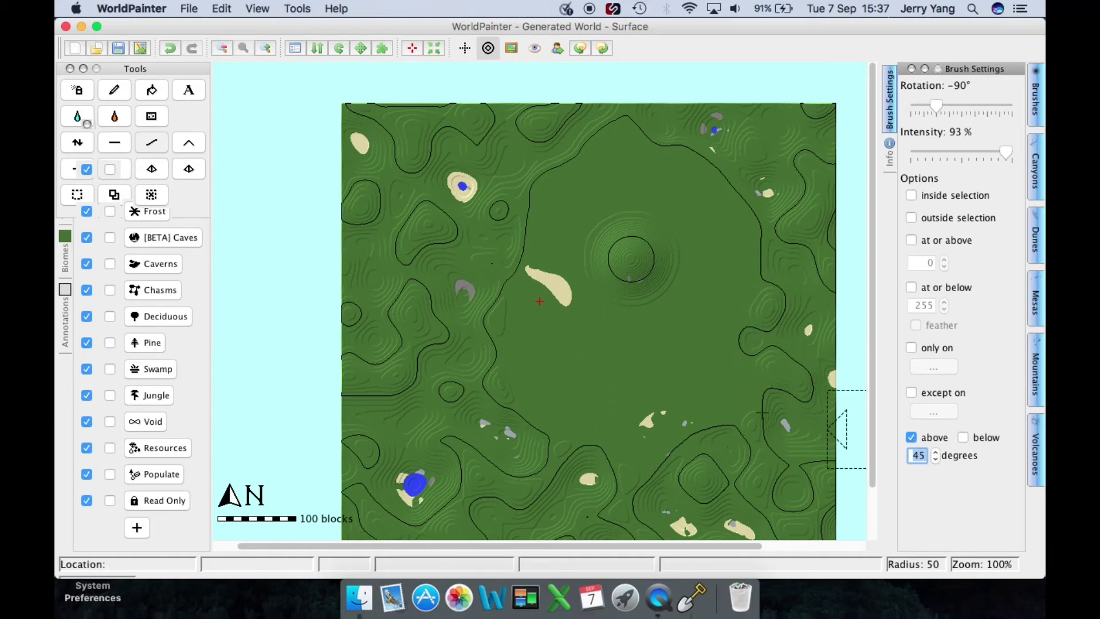
click(912, 438)
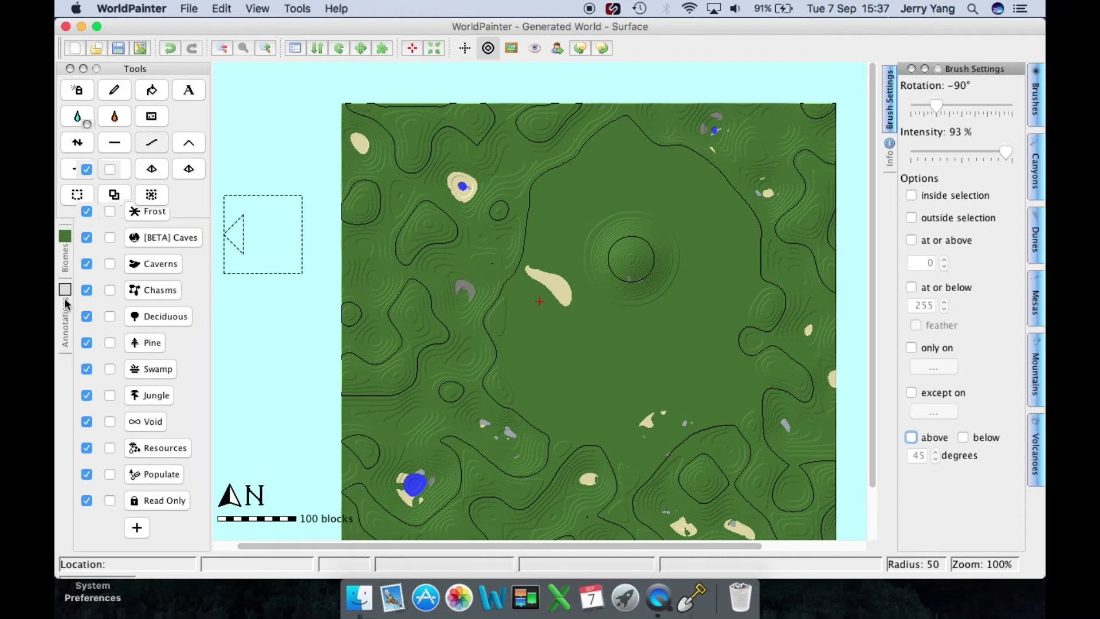
Show the Terrain material palette beside the Tools panel, trying the Pencil tool
click(84, 69)
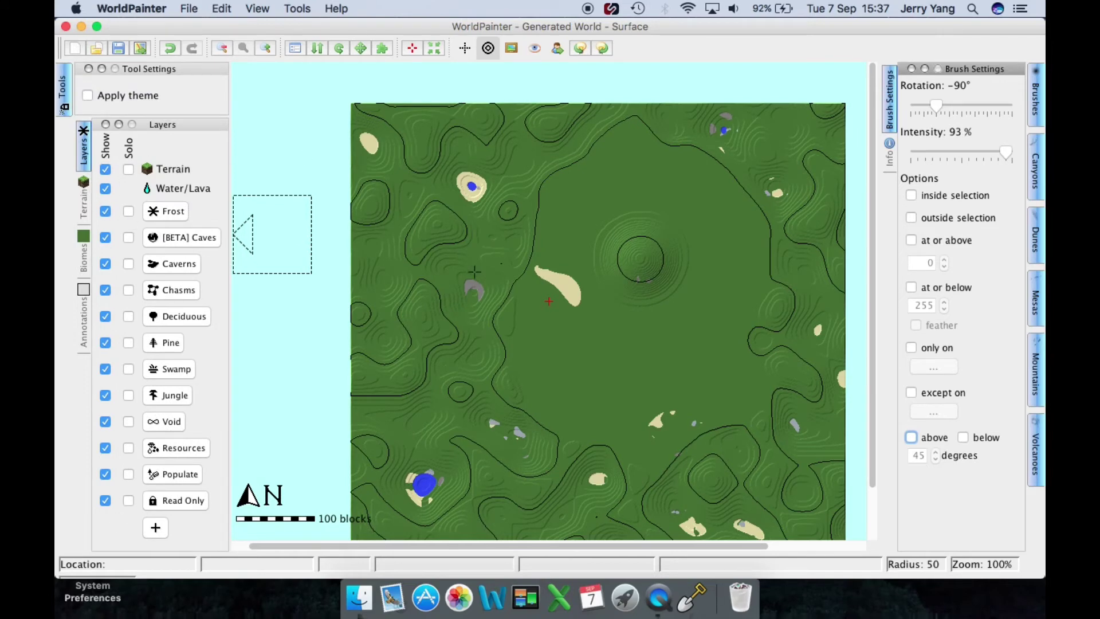
click(84, 198)
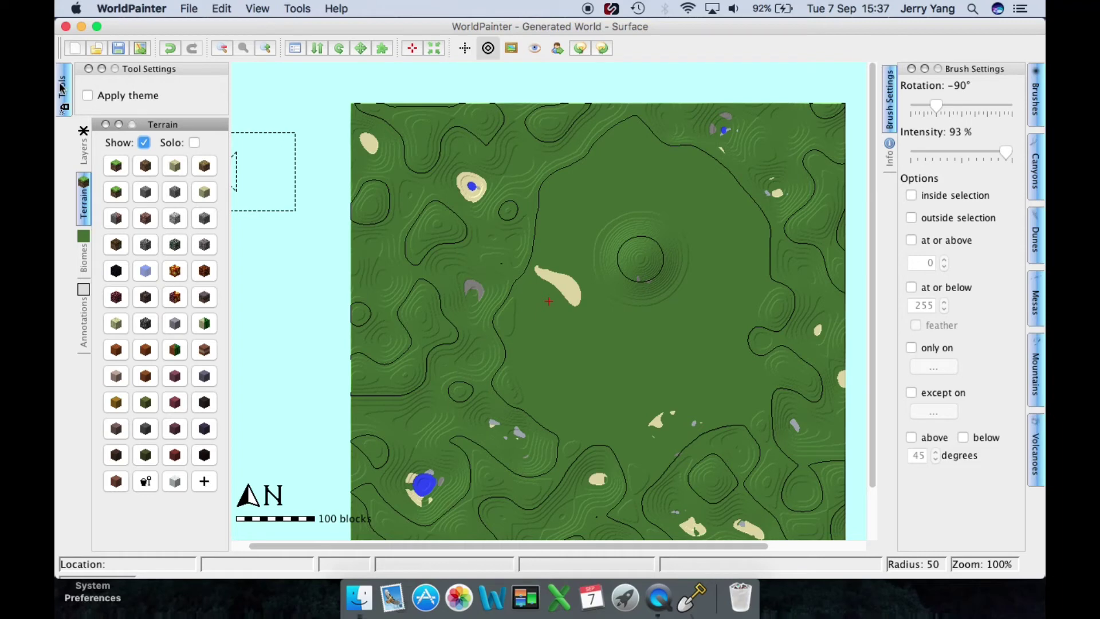
mouse_move(62, 87)
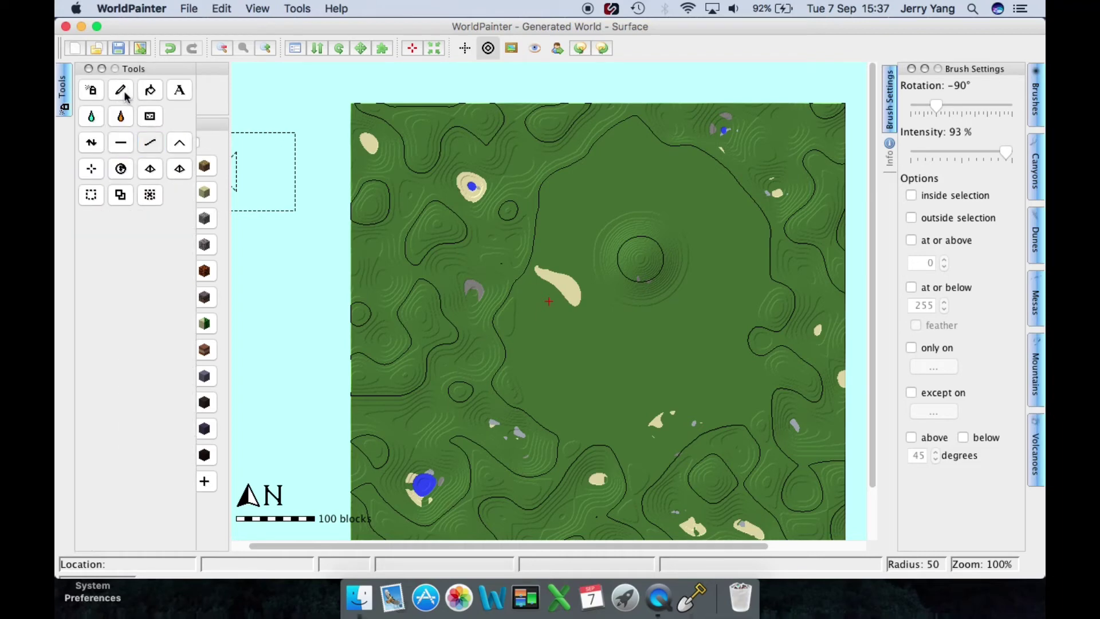
click(120, 92)
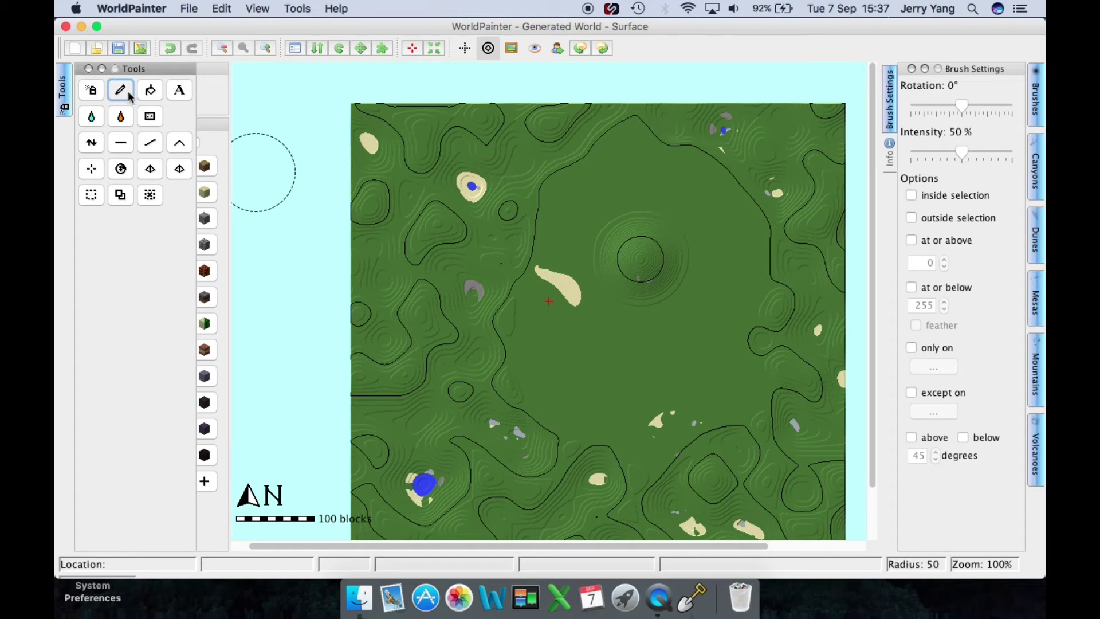
click(99, 94)
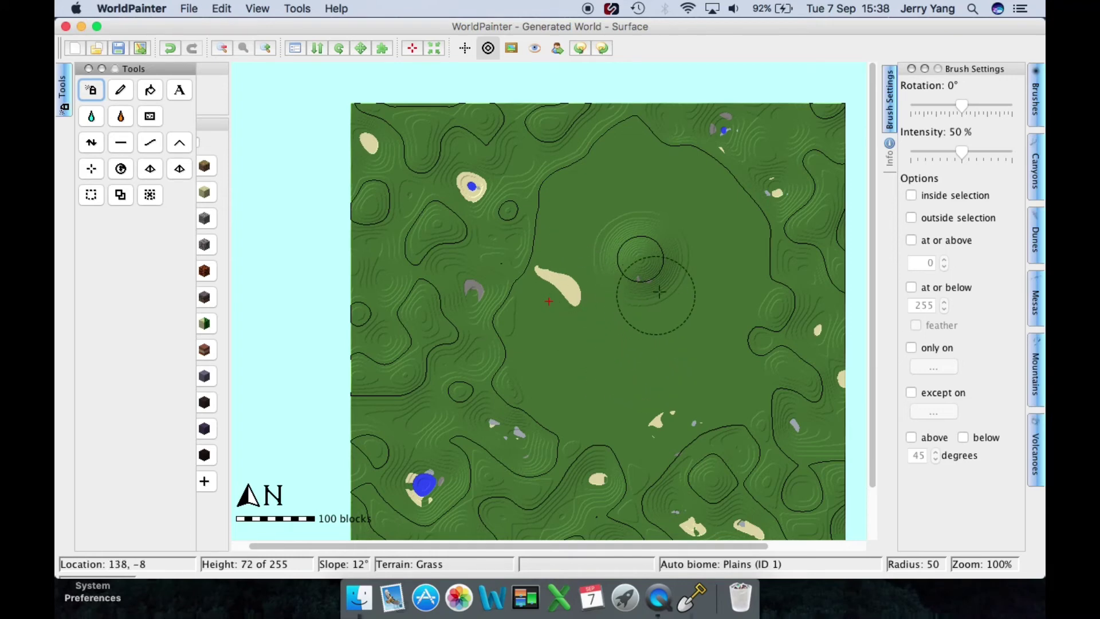
click(102, 69)
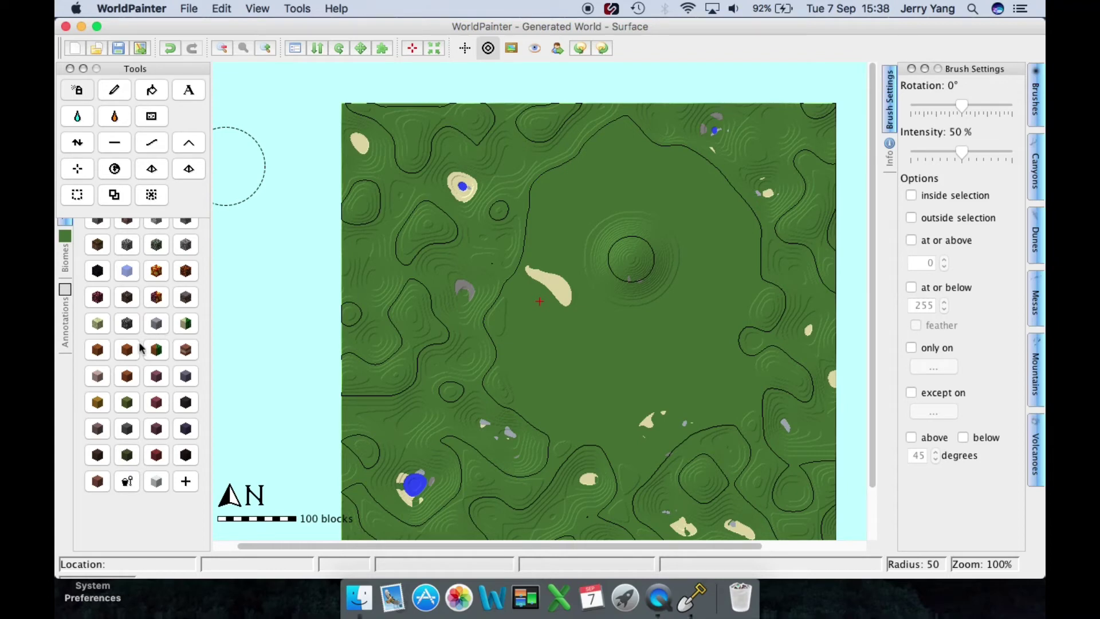
Paint grey clay: an arc over the hill, a solid southern patch at 65%, speckles at 8%
click(160, 325)
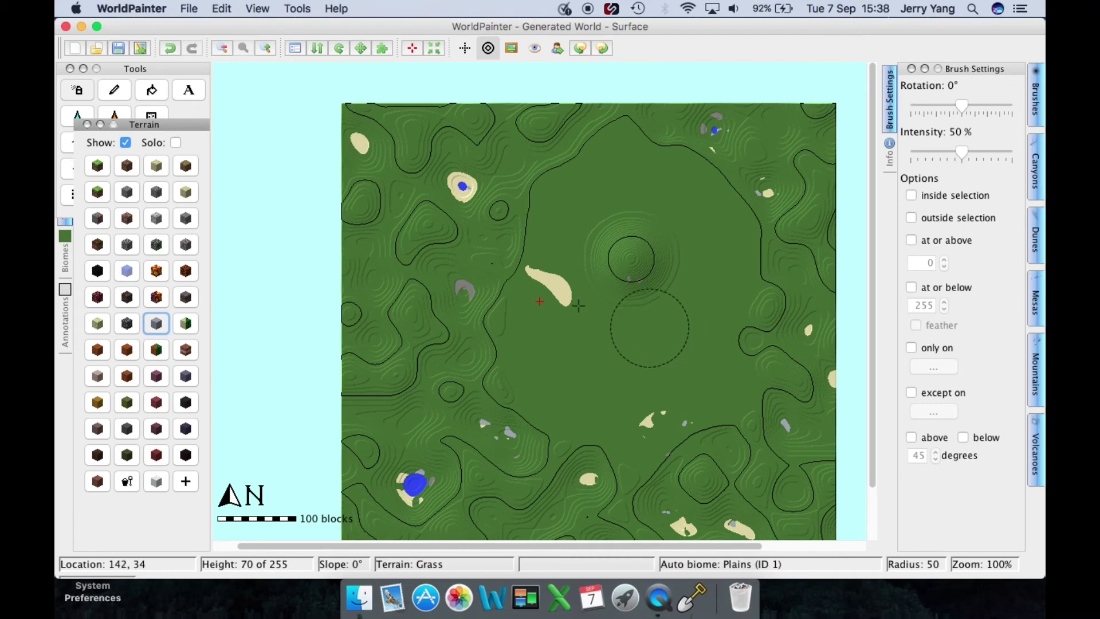
mouse_move(579, 306)
mouse_down()
mouse_move(564, 244)
mouse_move(573, 202)
mouse_move(612, 181)
mouse_move(708, 244)
mouse_move(732, 322)
mouse_up()
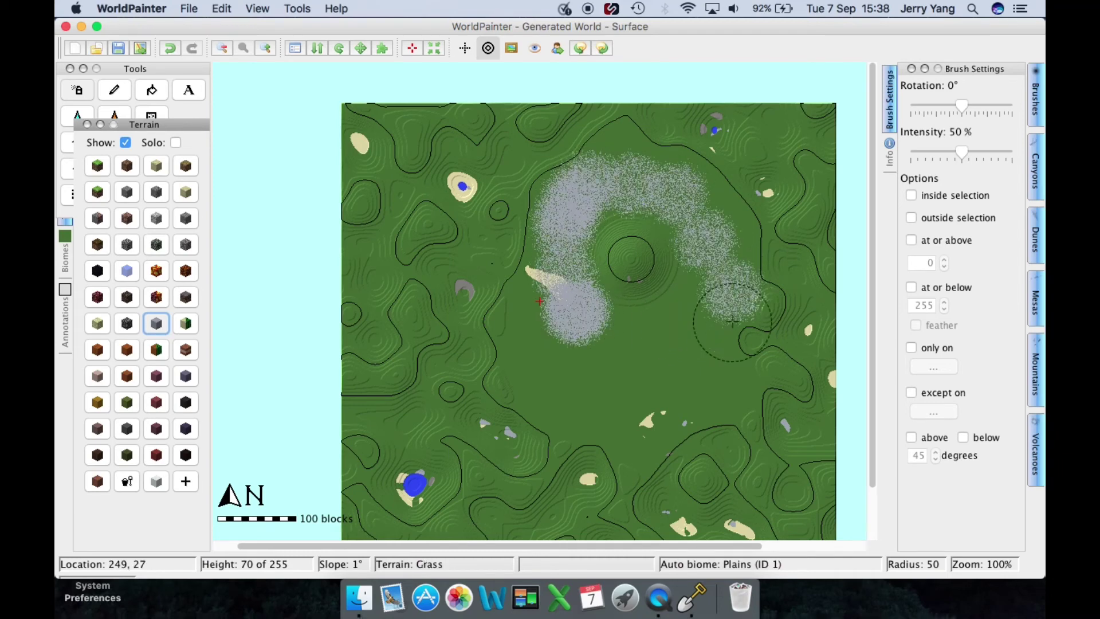
click(978, 154)
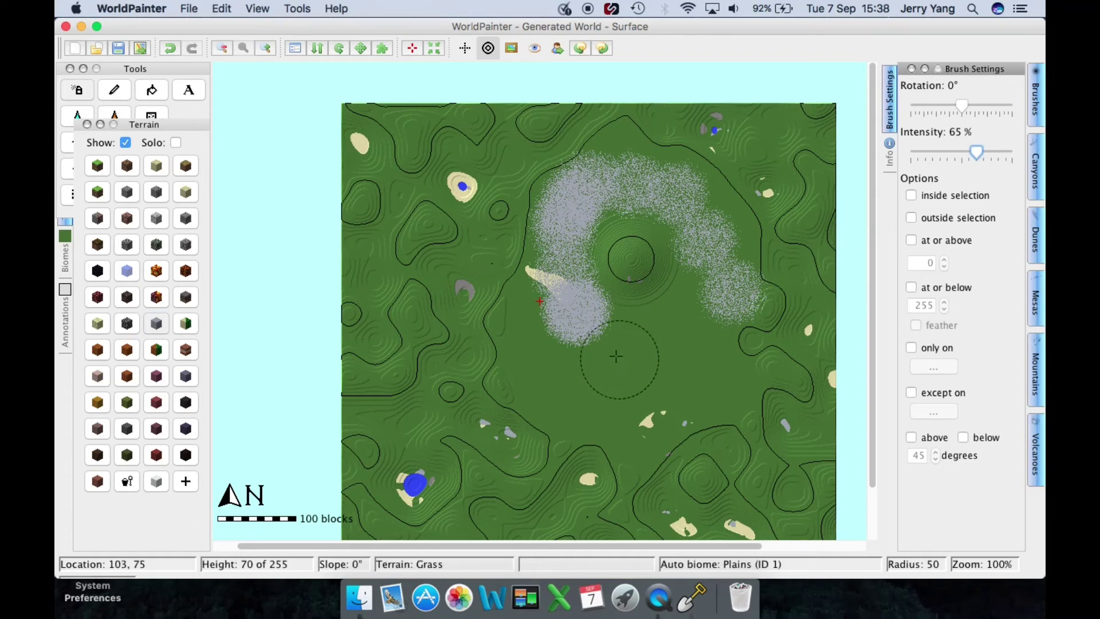
mouse_move(581, 310)
mouse_down()
mouse_move(669, 379)
mouse_move(681, 375)
mouse_move(642, 389)
mouse_move(665, 373)
mouse_move(676, 387)
mouse_move(680, 375)
mouse_move(668, 378)
mouse_up()
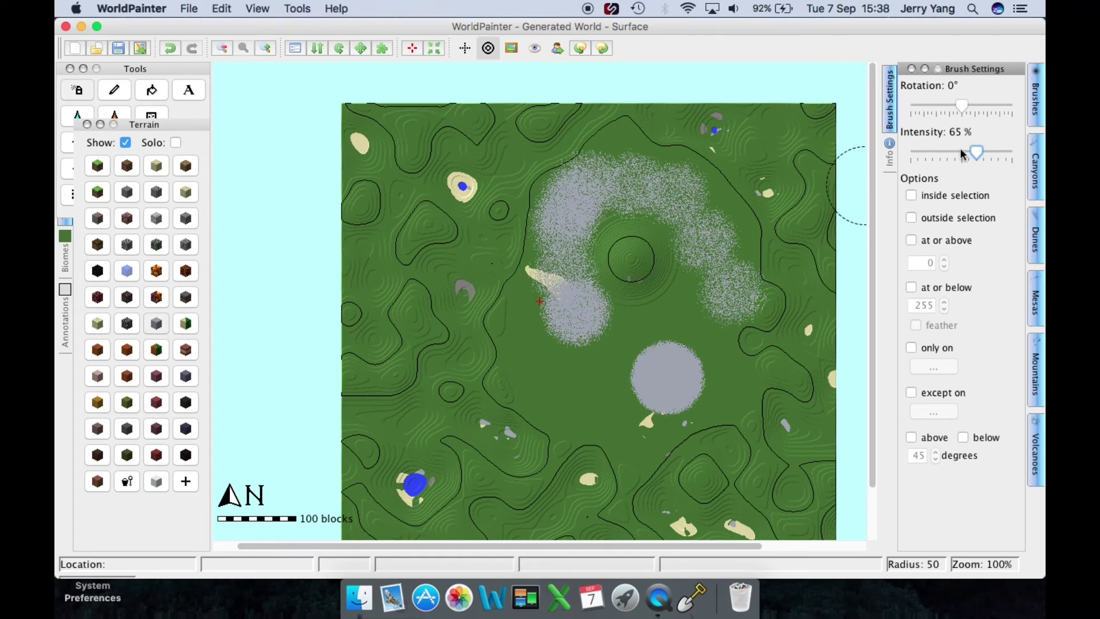
click(921, 154)
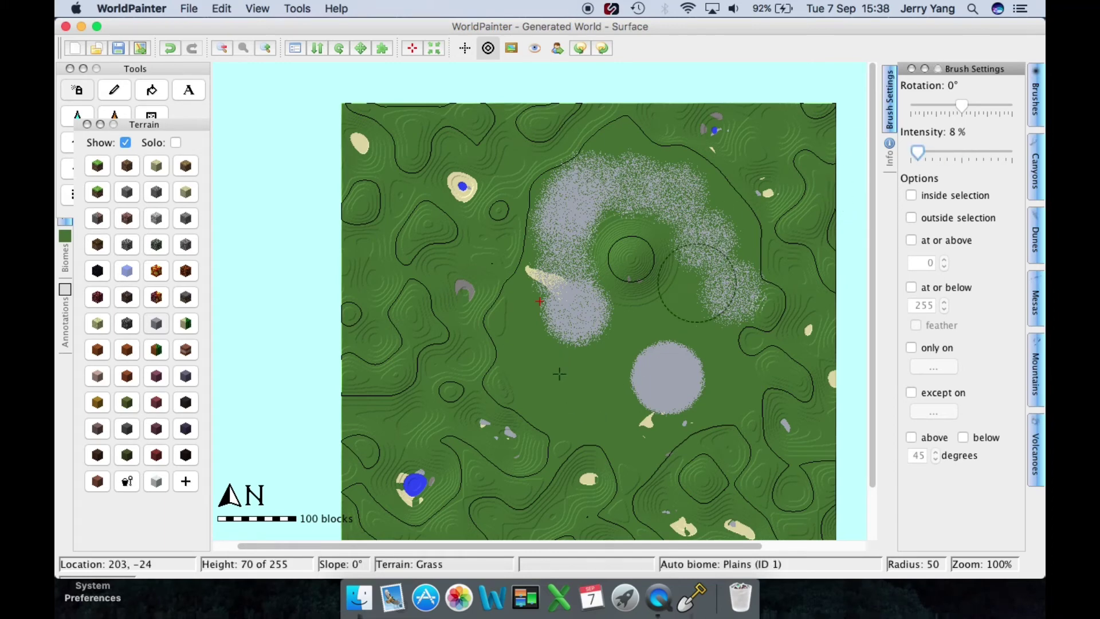
mouse_move(568, 367)
mouse_down()
mouse_move(537, 348)
mouse_move(596, 334)
mouse_move(671, 287)
mouse_move(677, 296)
mouse_move(661, 317)
mouse_move(620, 249)
mouse_move(669, 243)
mouse_move(755, 370)
mouse_move(720, 407)
mouse_move(669, 427)
mouse_move(591, 404)
mouse_move(597, 372)
mouse_move(637, 331)
mouse_move(676, 323)
mouse_move(708, 341)
mouse_up()
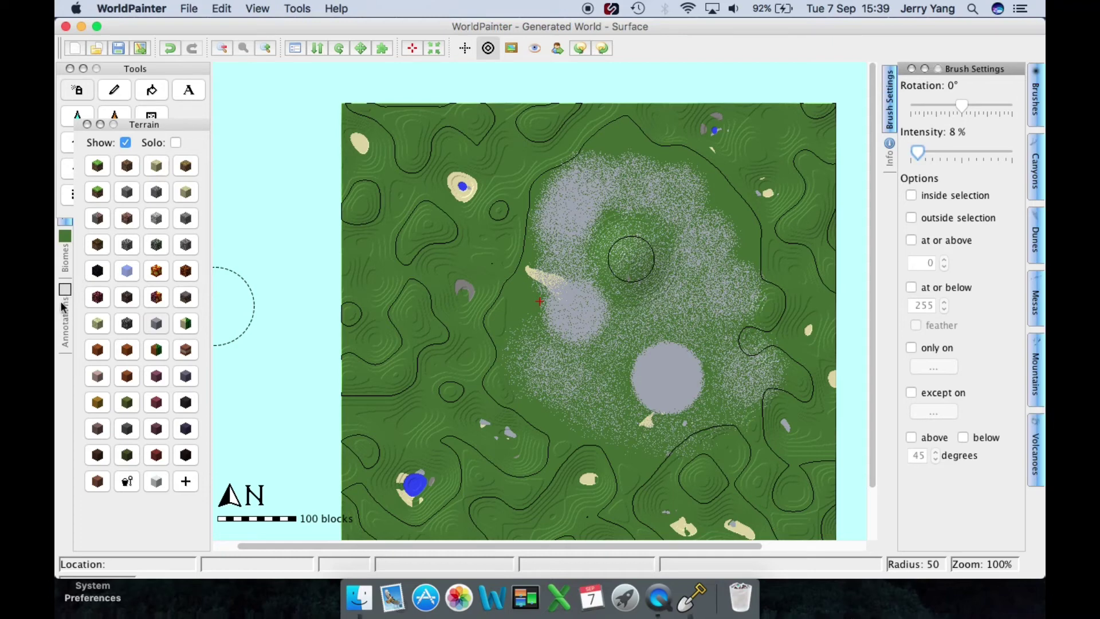
Pick light blue in Annotations, try Raise Pyramid, then choose the water Flood tool
click(64, 321)
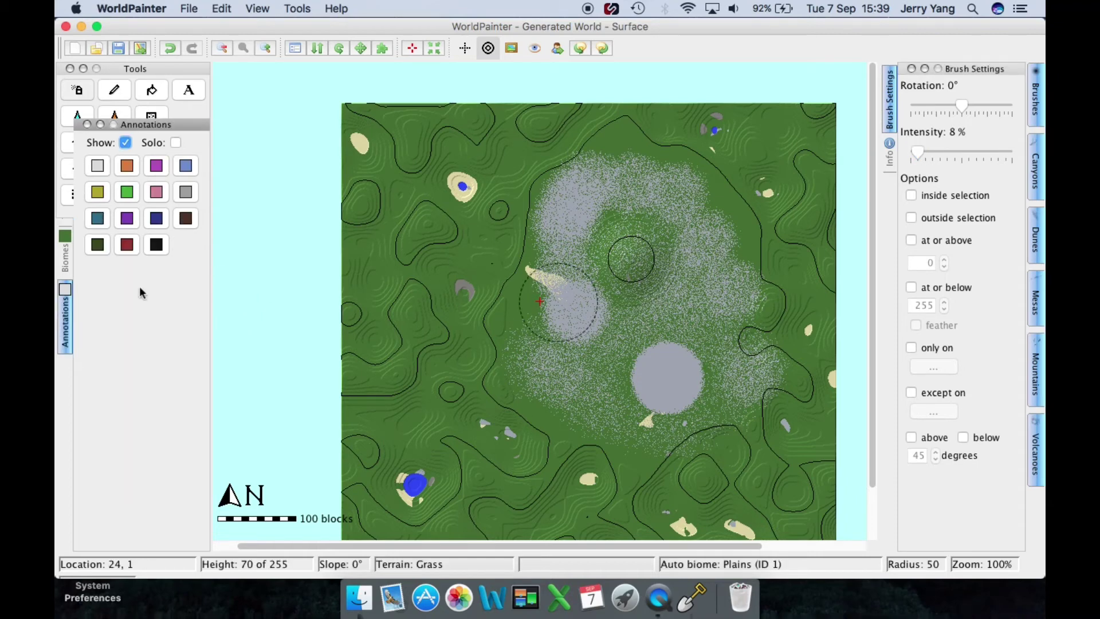
click(184, 166)
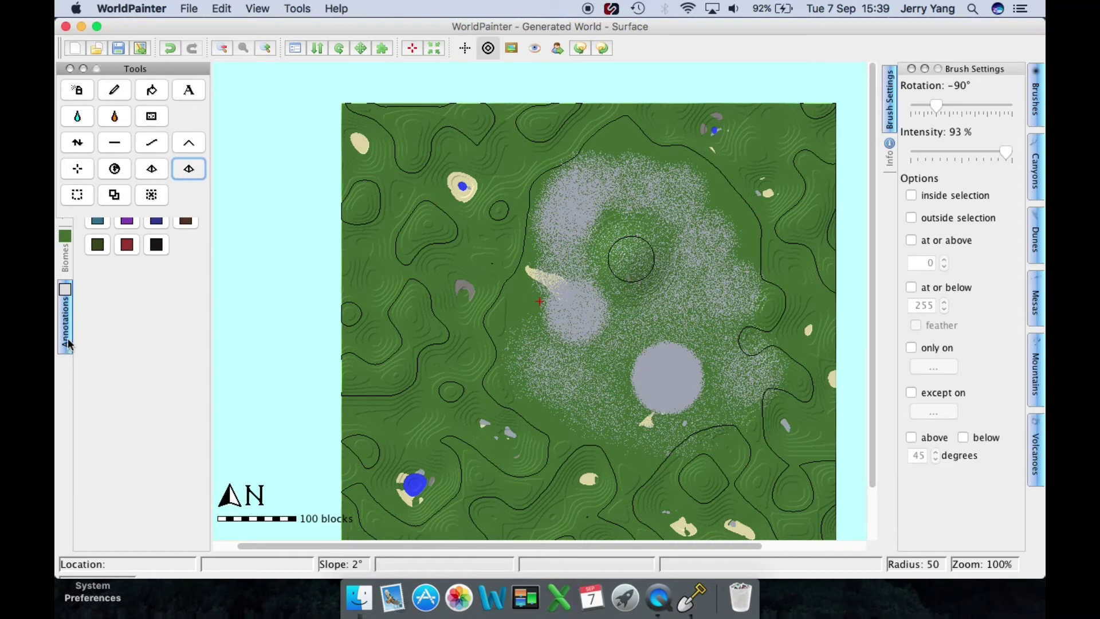
click(79, 93)
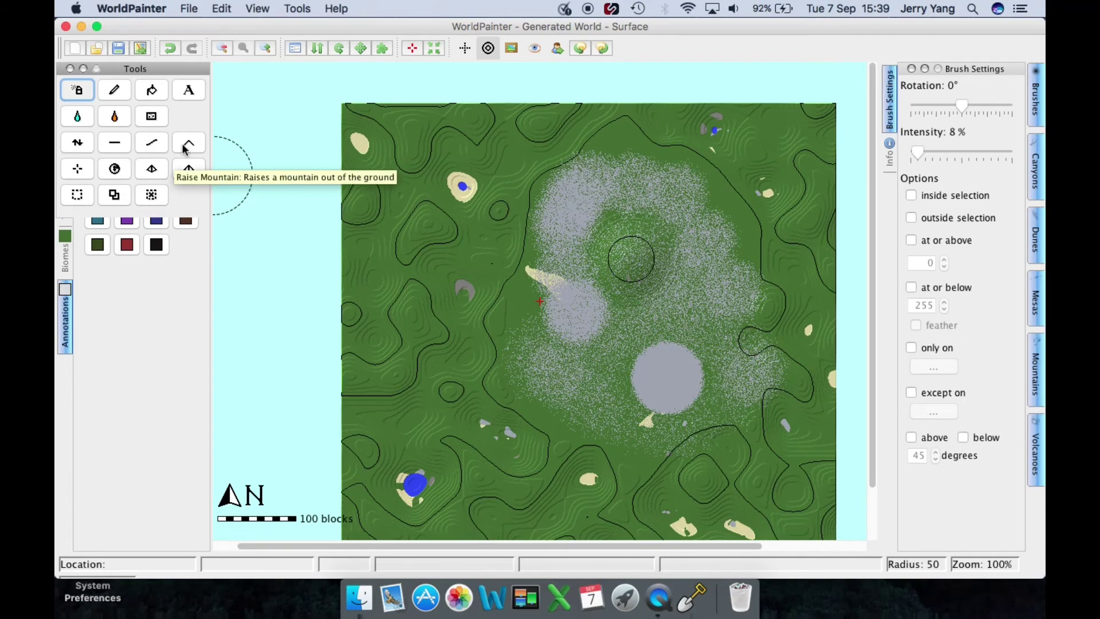
click(189, 169)
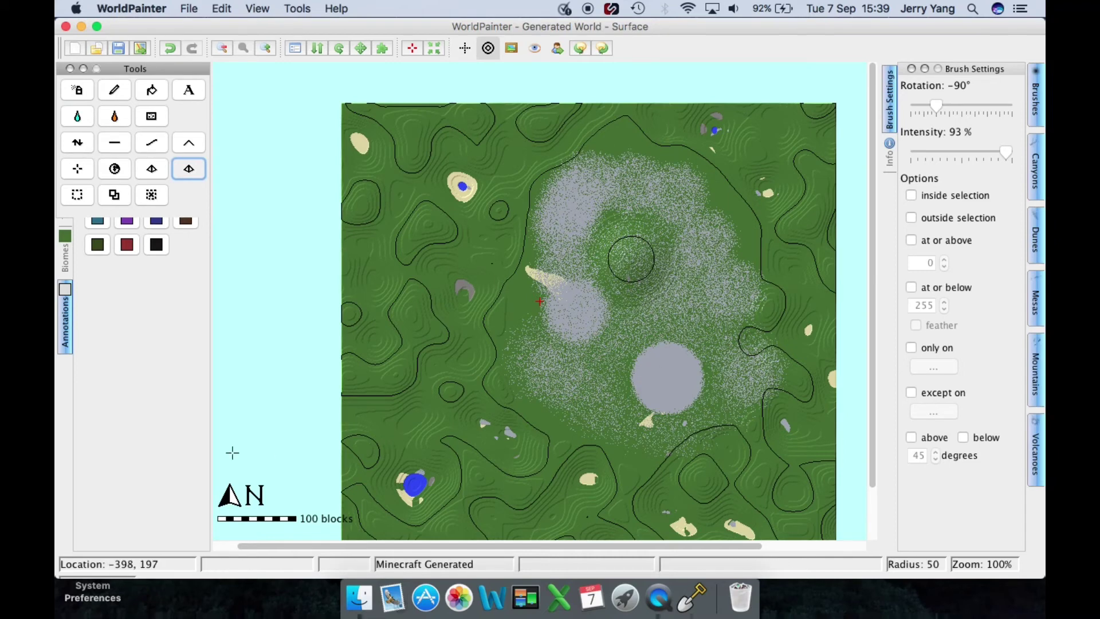
click(84, 122)
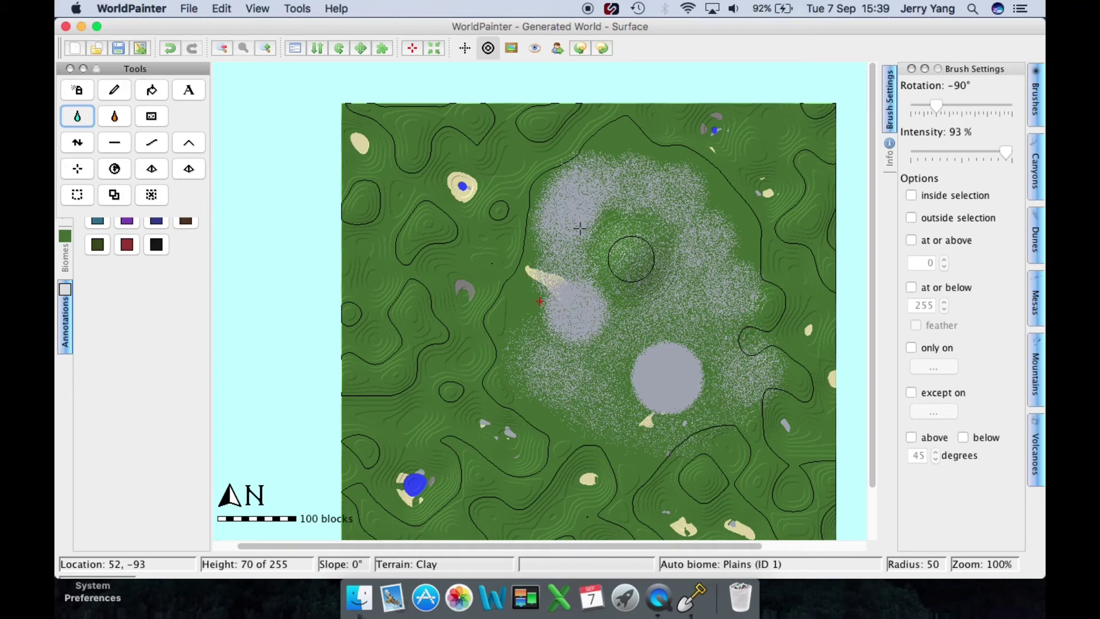
Flood the map with water to level 88 leaving the hilltop dry, then apply lava to the flood
click(522, 208)
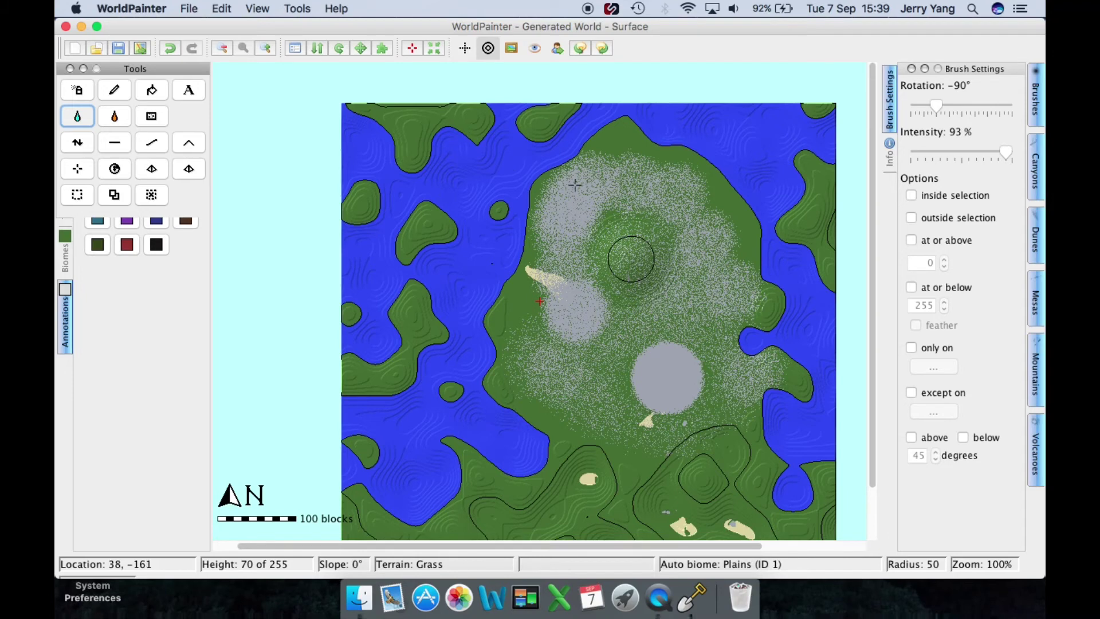
click(635, 256)
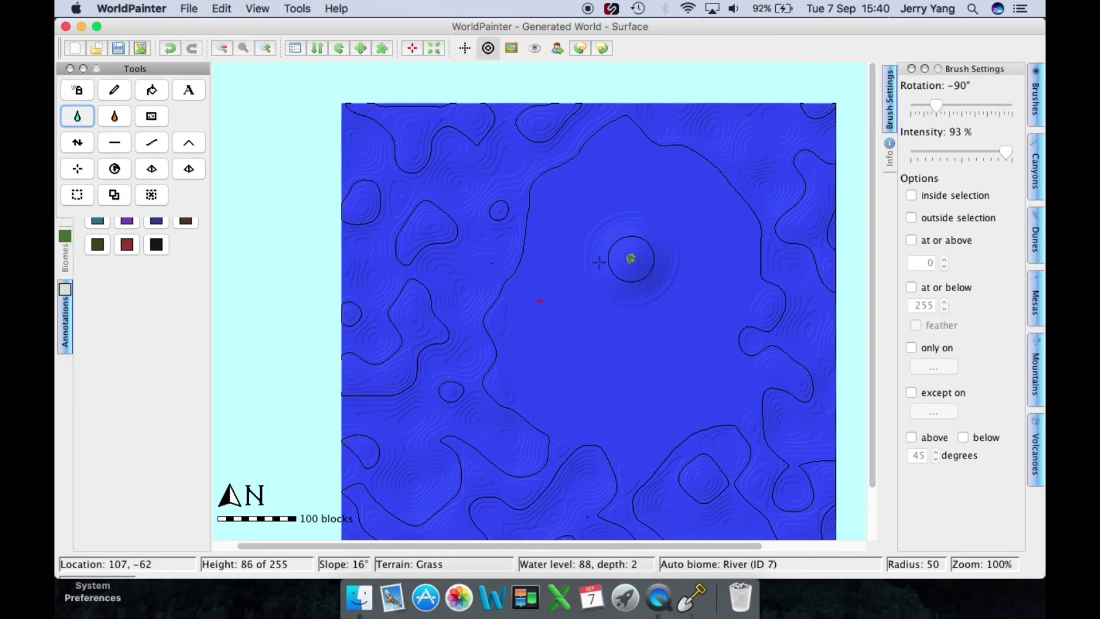
click(116, 117)
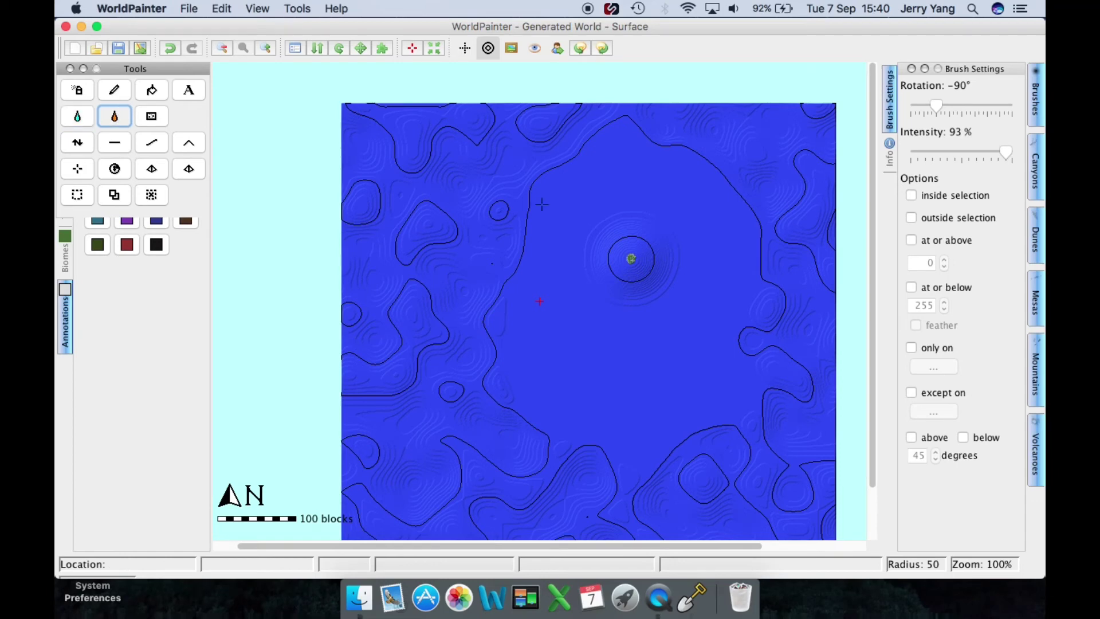
click(637, 254)
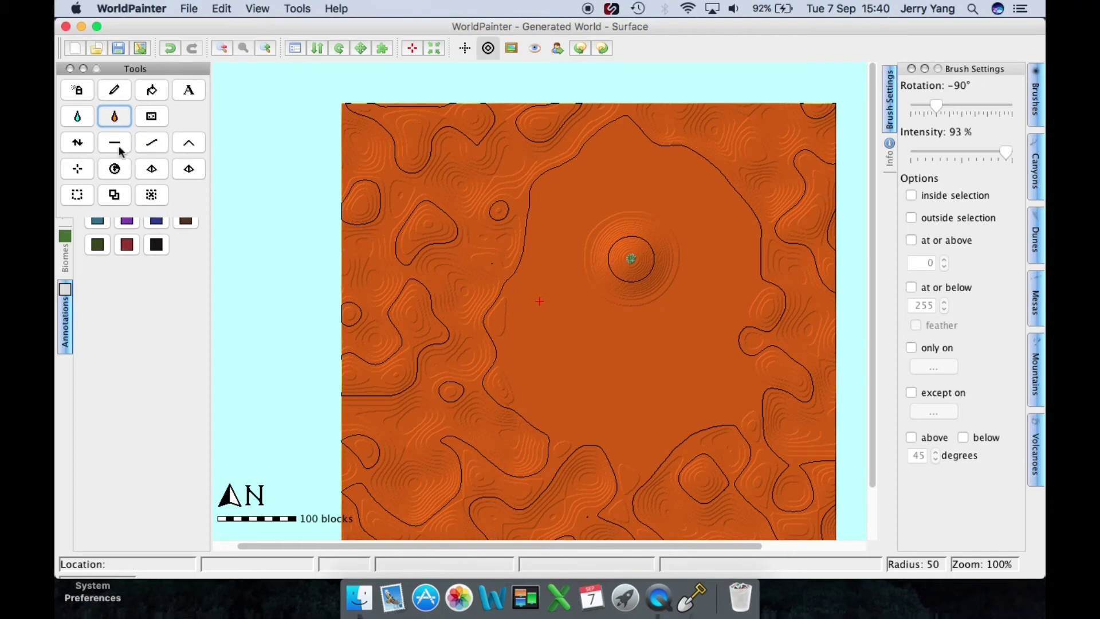
Spray-paint grass and grey cover onto the lava just west of the central hill
click(162, 121)
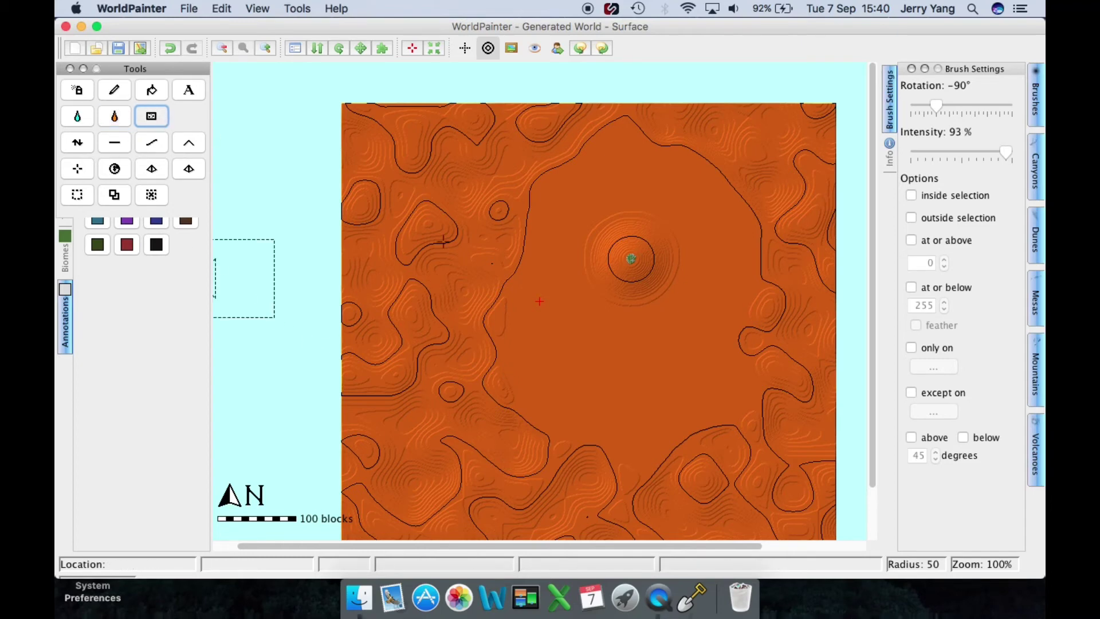
mouse_move(533, 285)
mouse_down()
mouse_move(556, 220)
mouse_move(574, 191)
mouse_move(591, 191)
mouse_move(556, 262)
mouse_move(534, 384)
mouse_move(629, 207)
mouse_move(631, 160)
mouse_move(575, 321)
mouse_move(553, 344)
mouse_move(512, 339)
mouse_move(518, 250)
mouse_move(577, 183)
mouse_move(554, 263)
mouse_move(504, 330)
mouse_move(515, 309)
mouse_up()
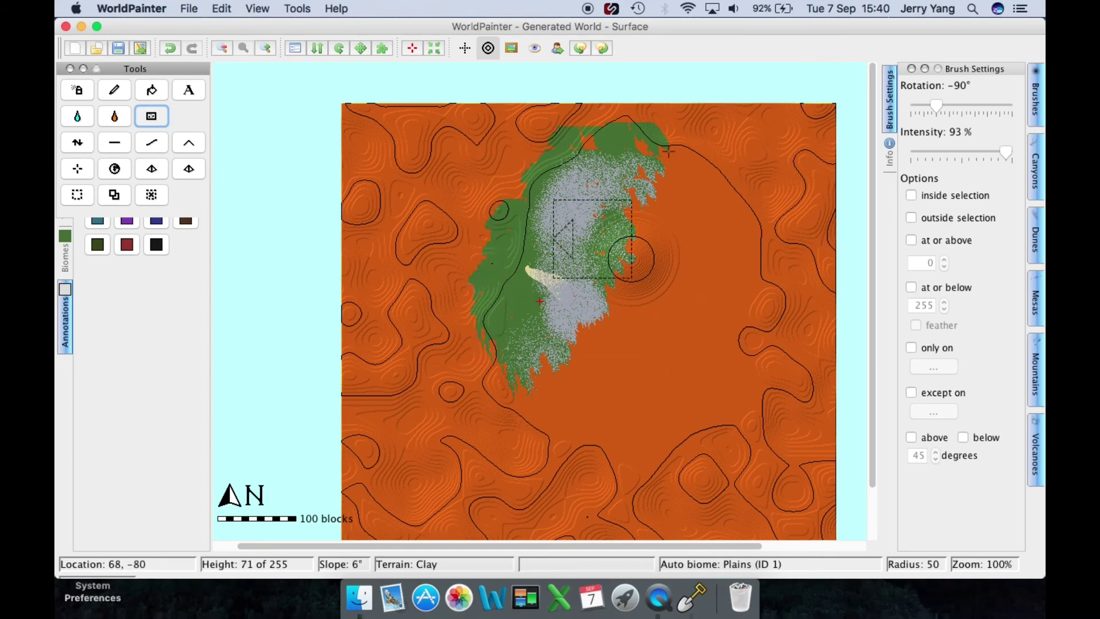
click(1034, 98)
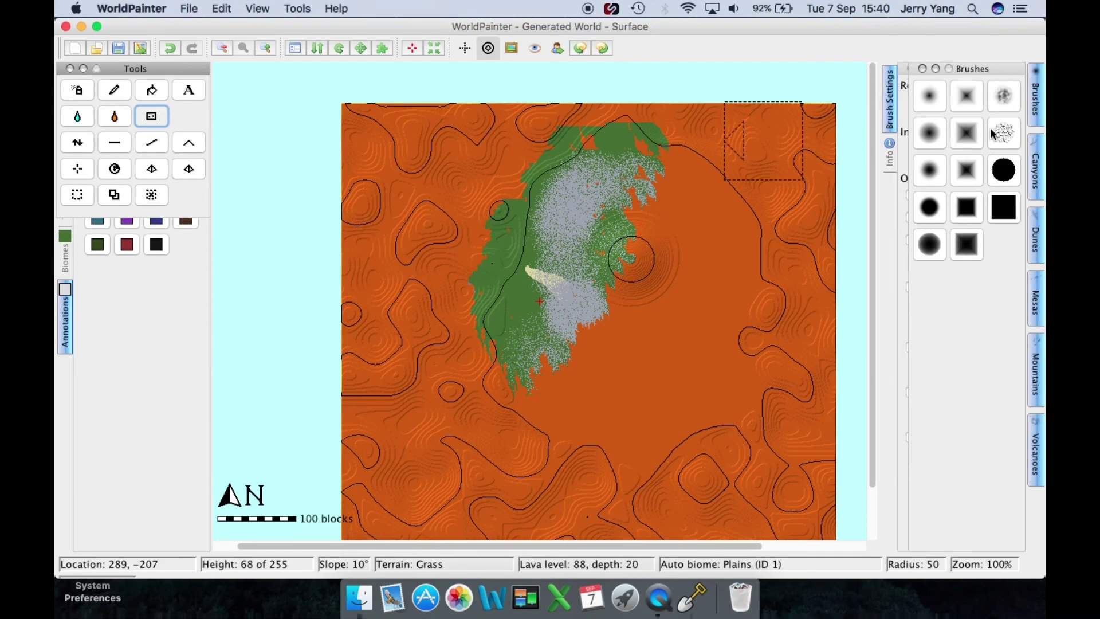
Pick a brush shape and dab a small grass patch onto the lava at the map's east edge
click(1036, 106)
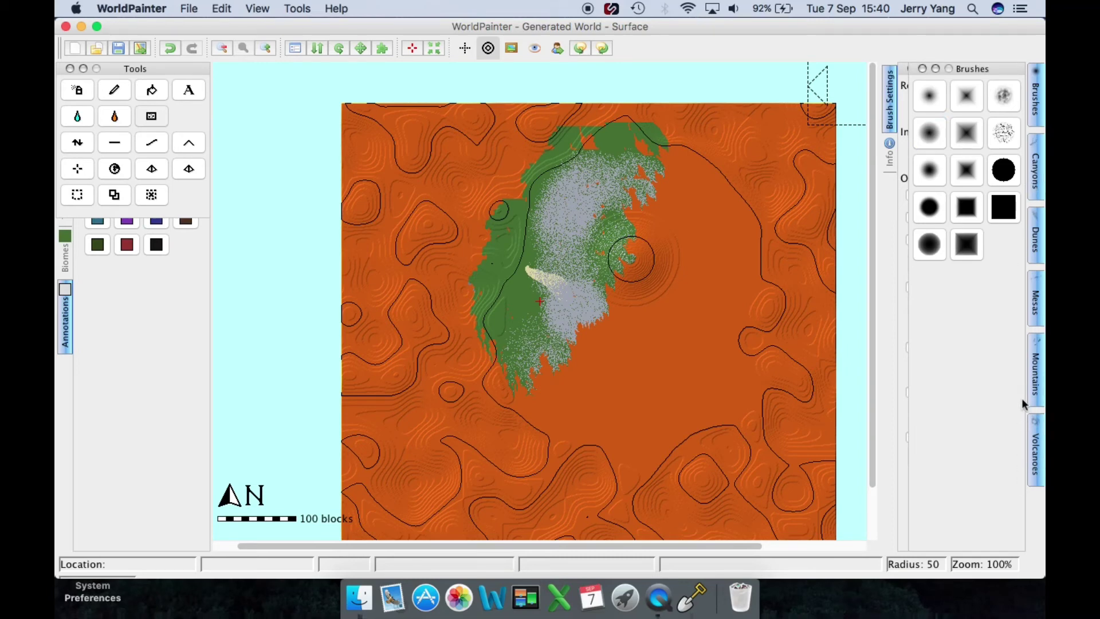
click(846, 203)
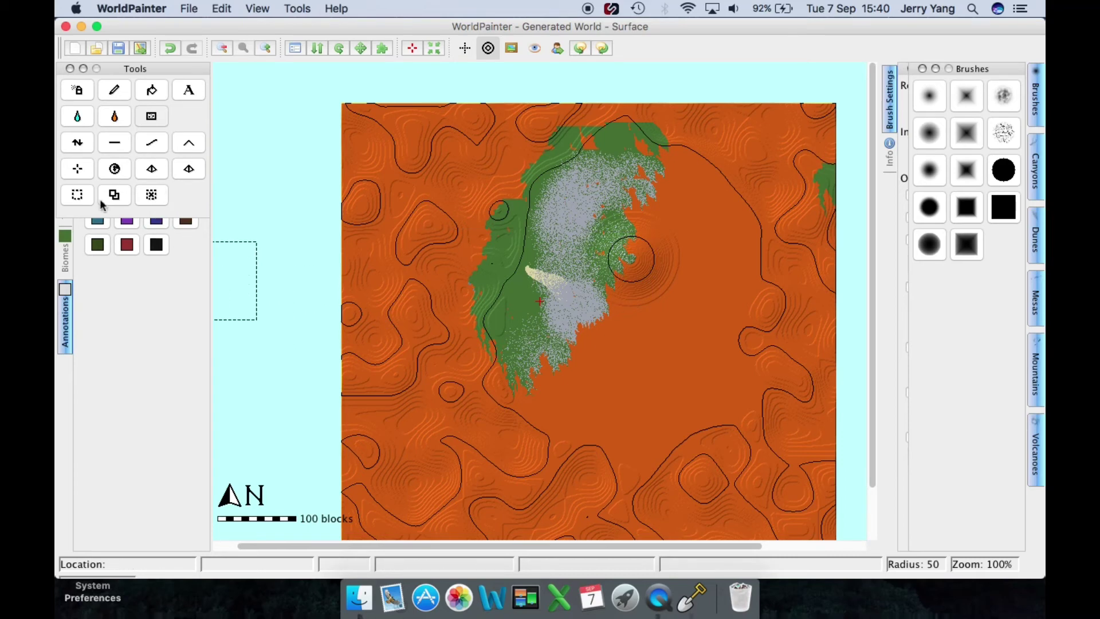
click(79, 171)
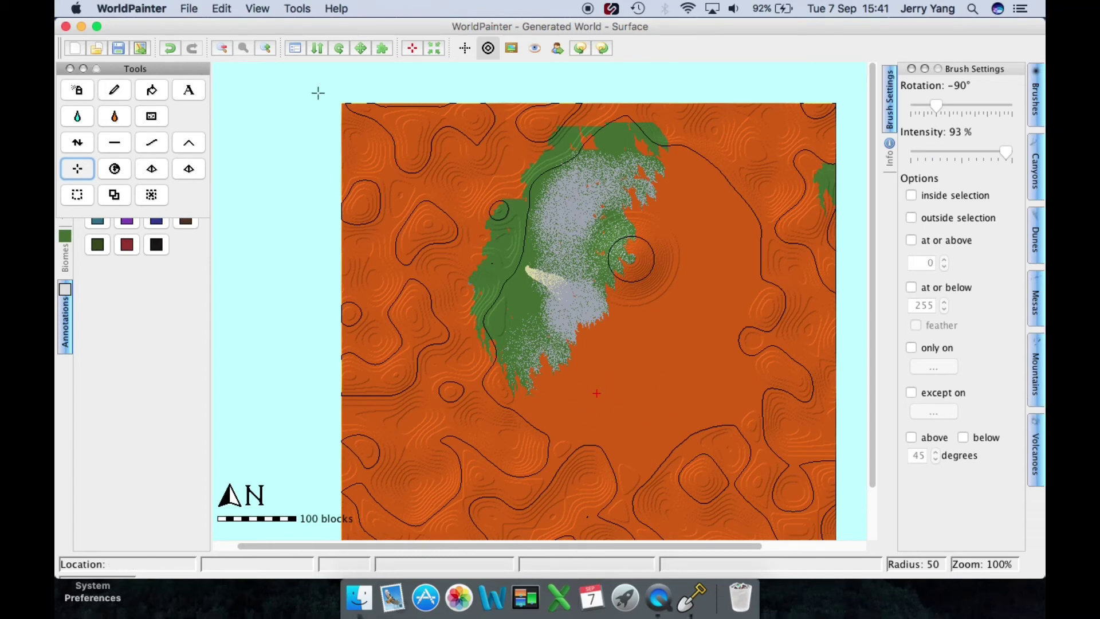
Undo six times, removing the east-edge grass, painted cover, lava and flooding
click(171, 48)
click(171, 48)
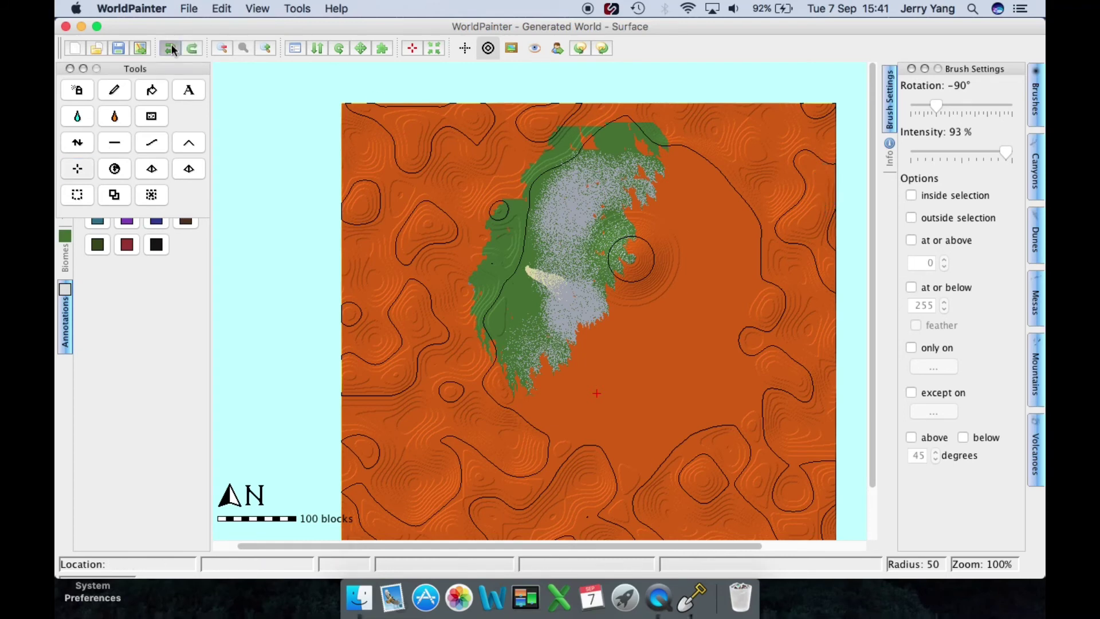
click(171, 49)
click(172, 49)
click(171, 49)
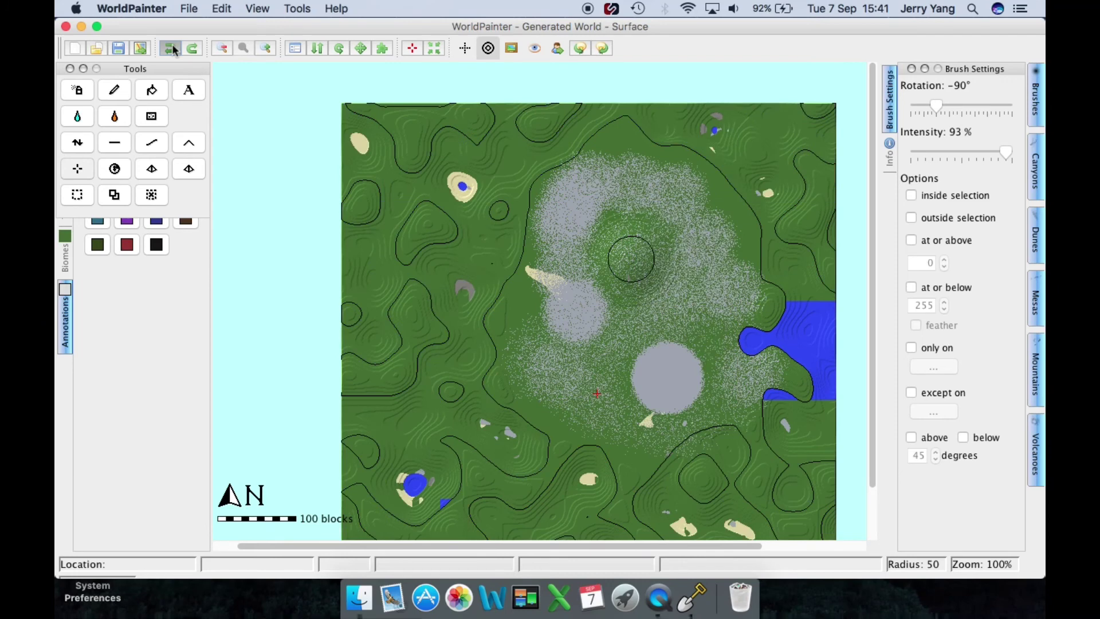
click(172, 49)
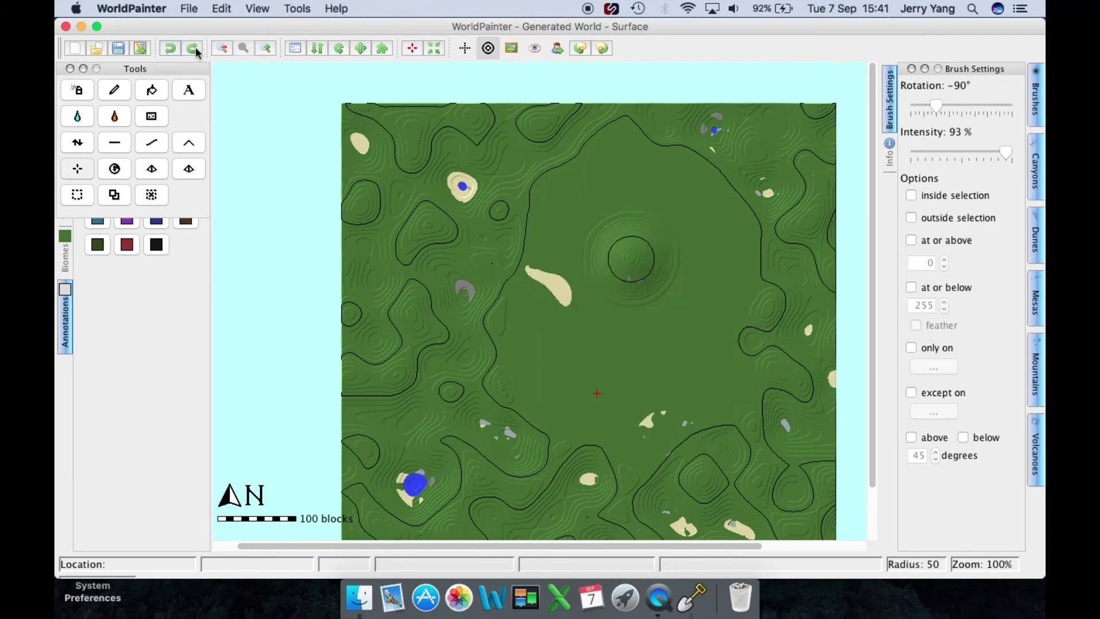
Redo twice to restore the round grey patch, then undo both edits again
click(194, 49)
click(195, 49)
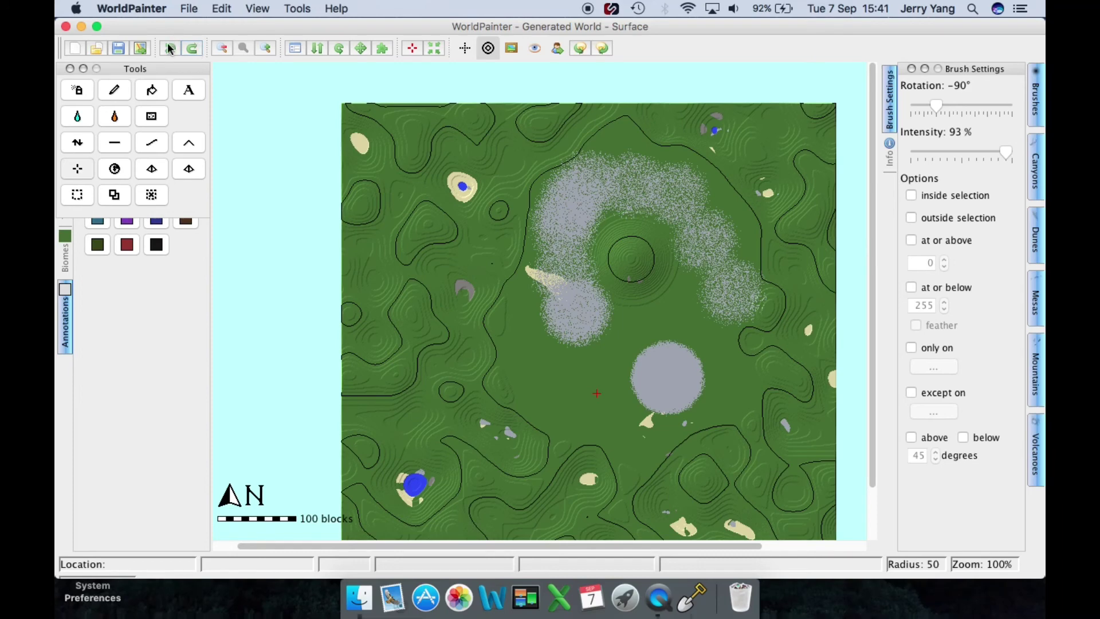
click(170, 48)
click(170, 49)
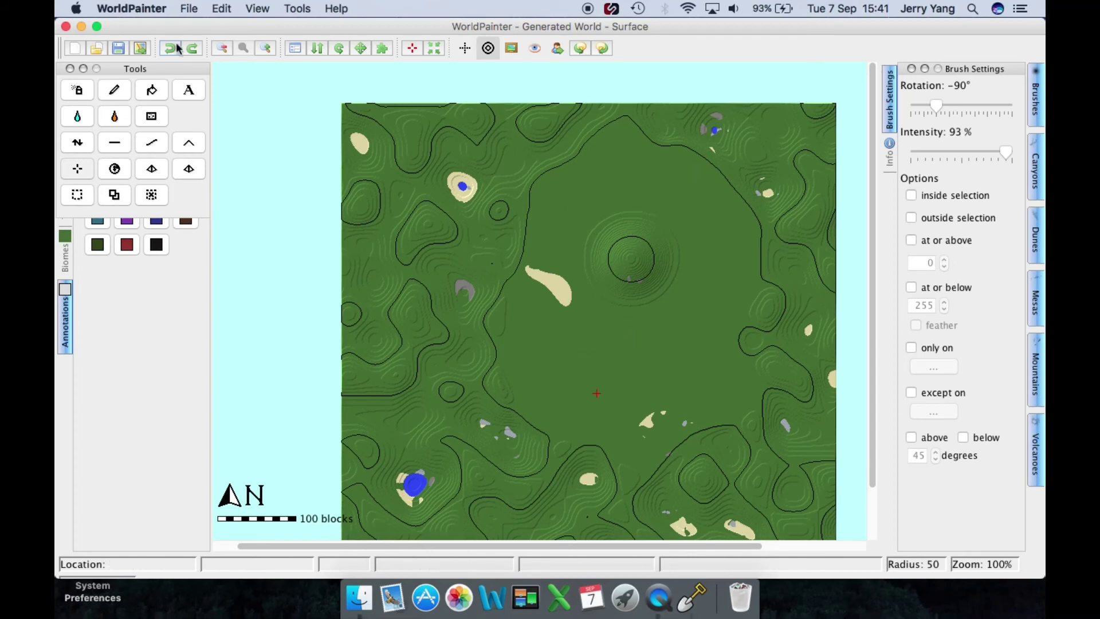
click(75, 48)
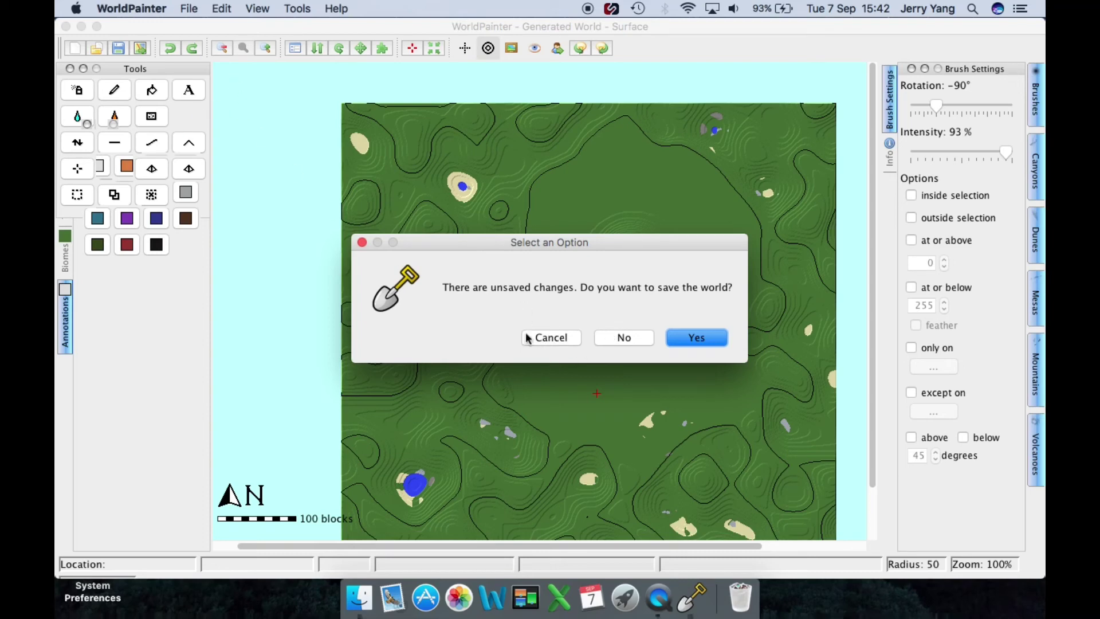
click(555, 336)
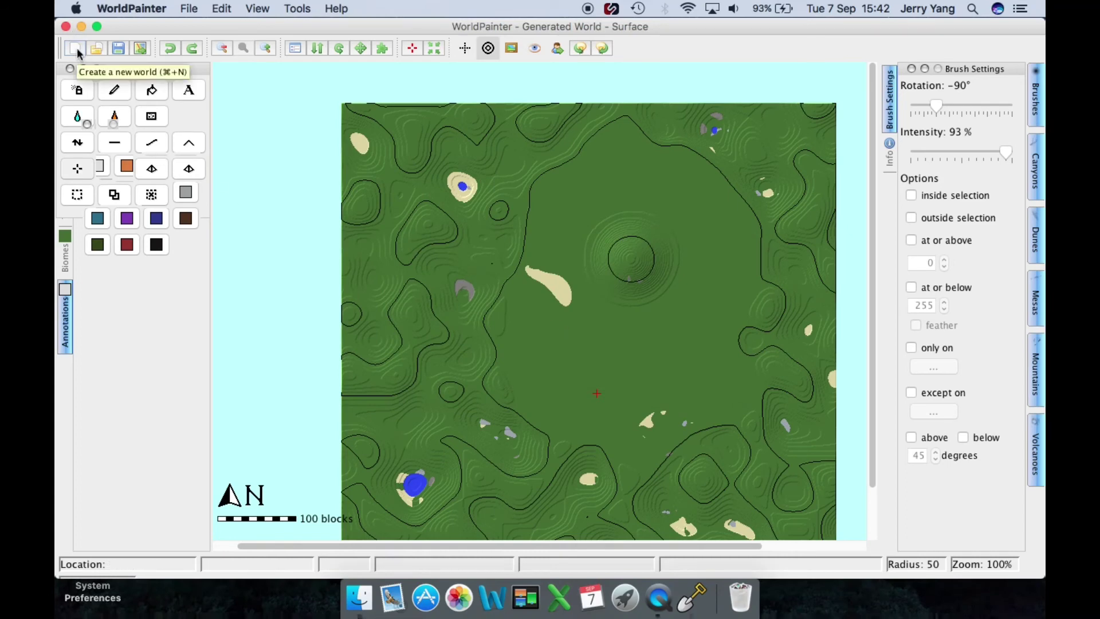
click(76, 49)
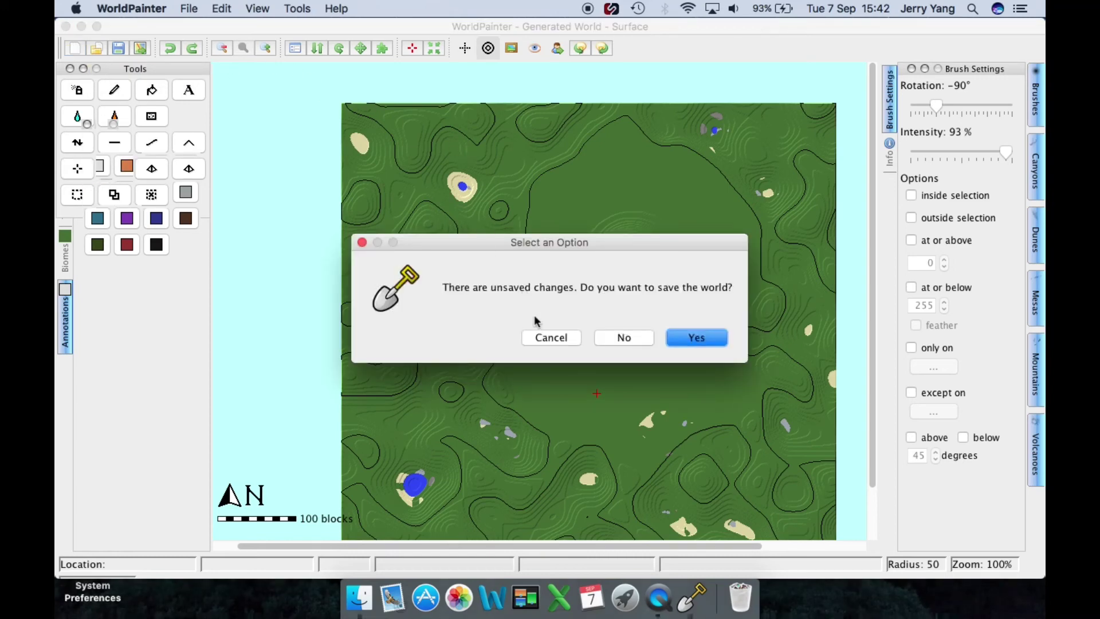
click(548, 340)
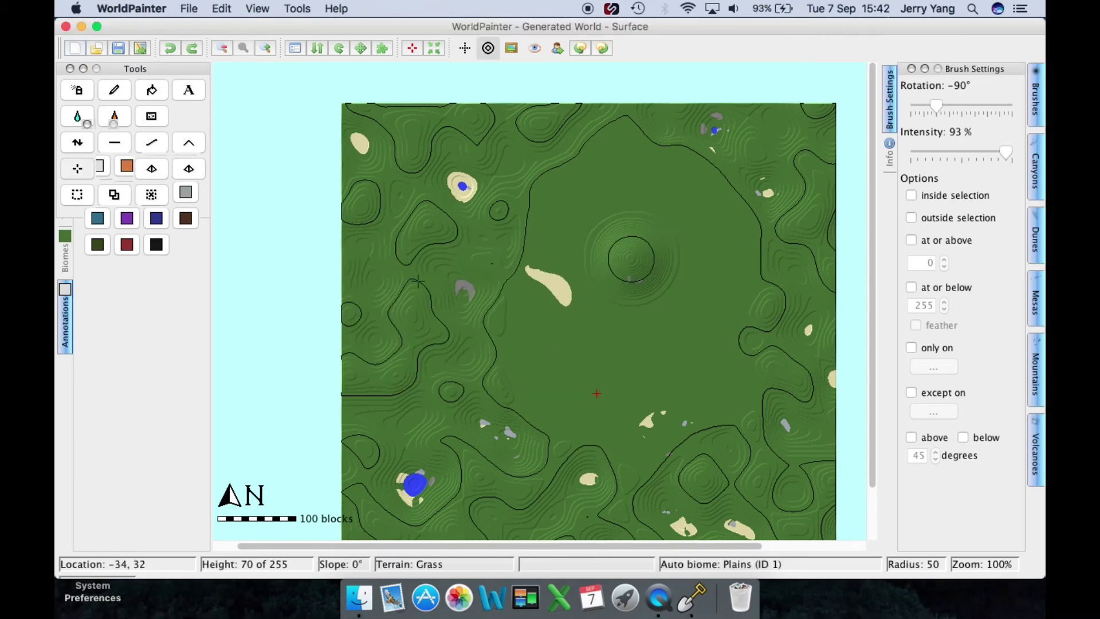
click(141, 49)
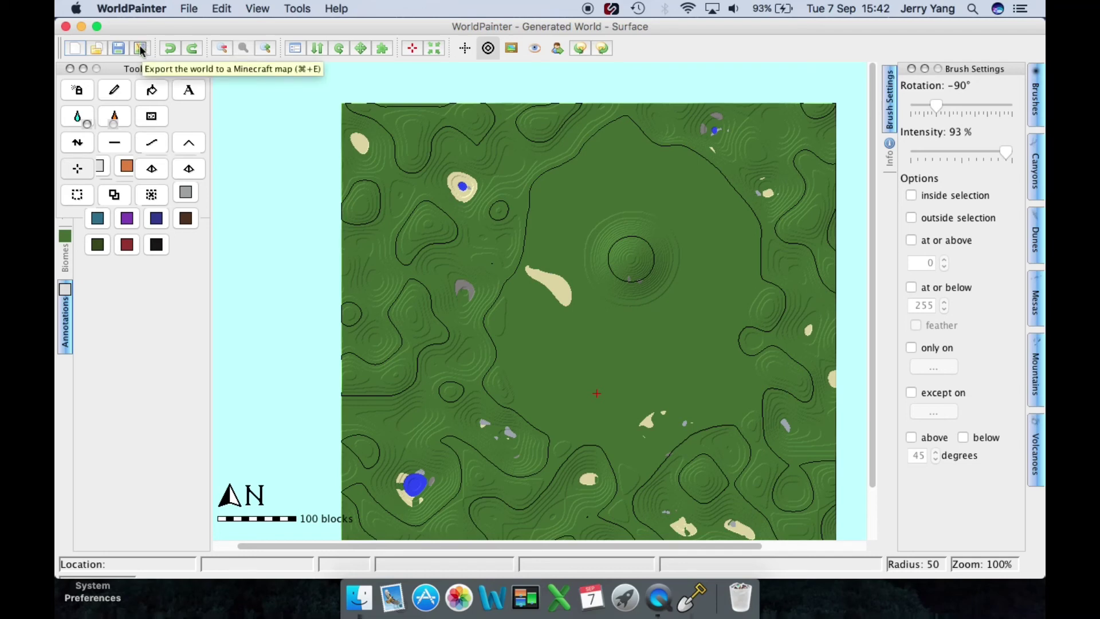
click(140, 49)
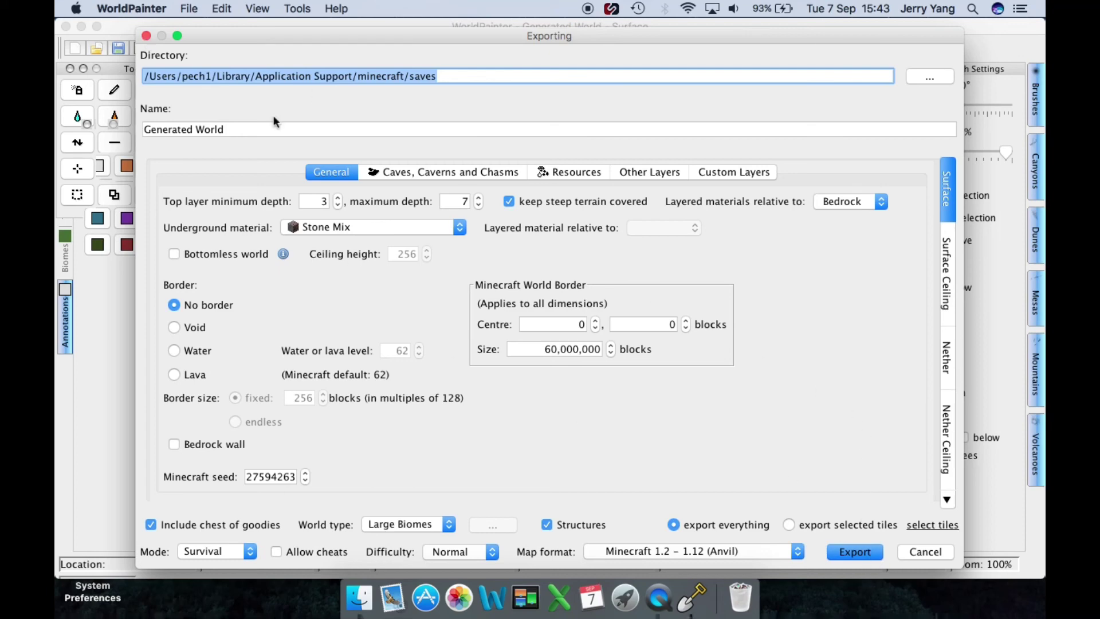
click(147, 36)
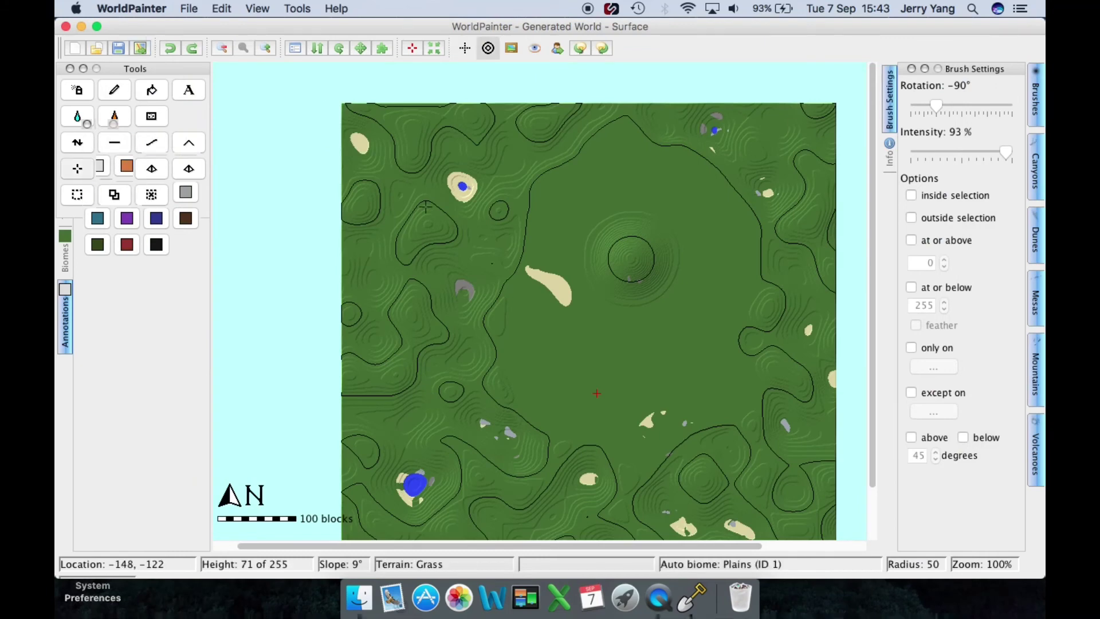